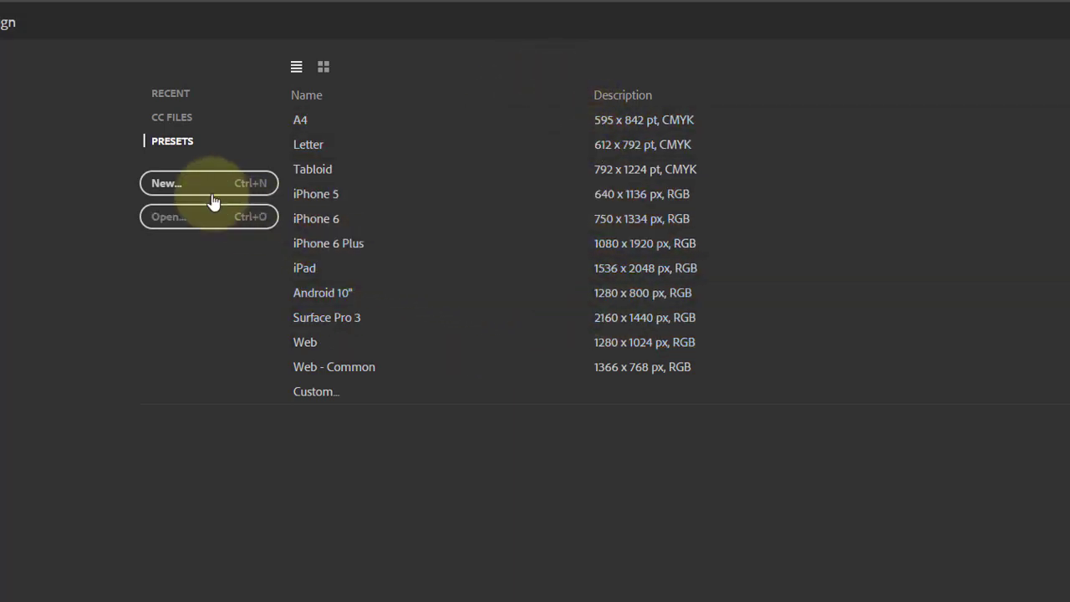
Start a new document and choose the Custom document preset
click(186, 184)
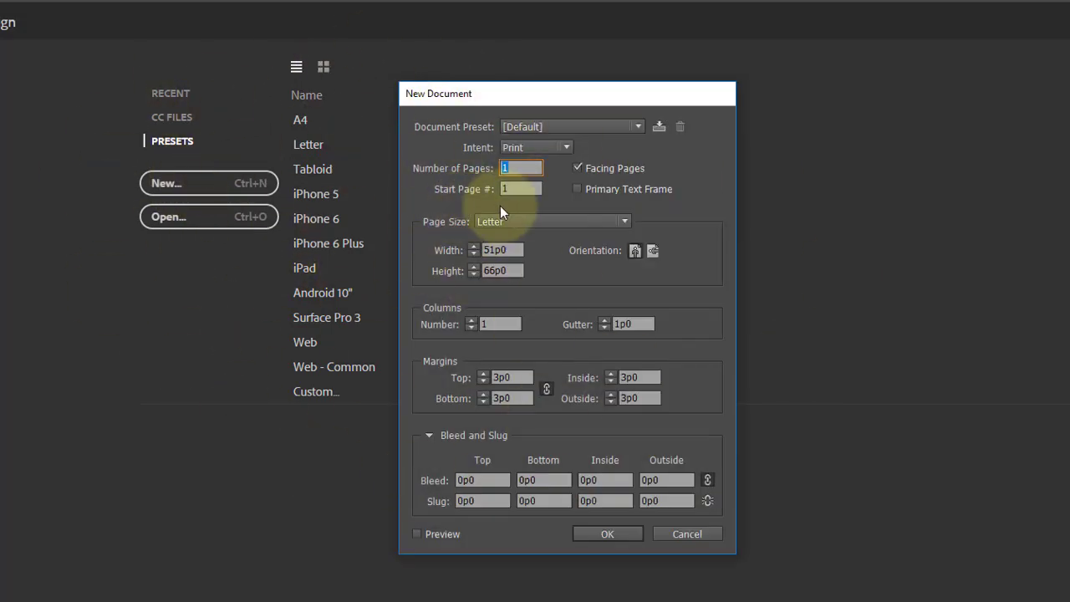
drag(622, 92, 599, 66)
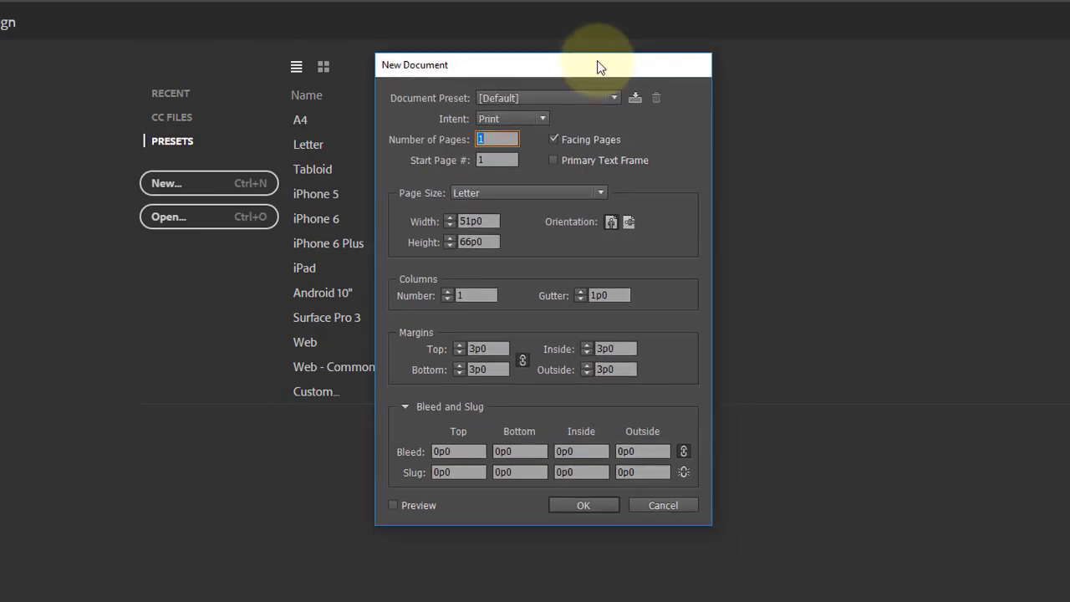
drag(599, 67, 573, 79)
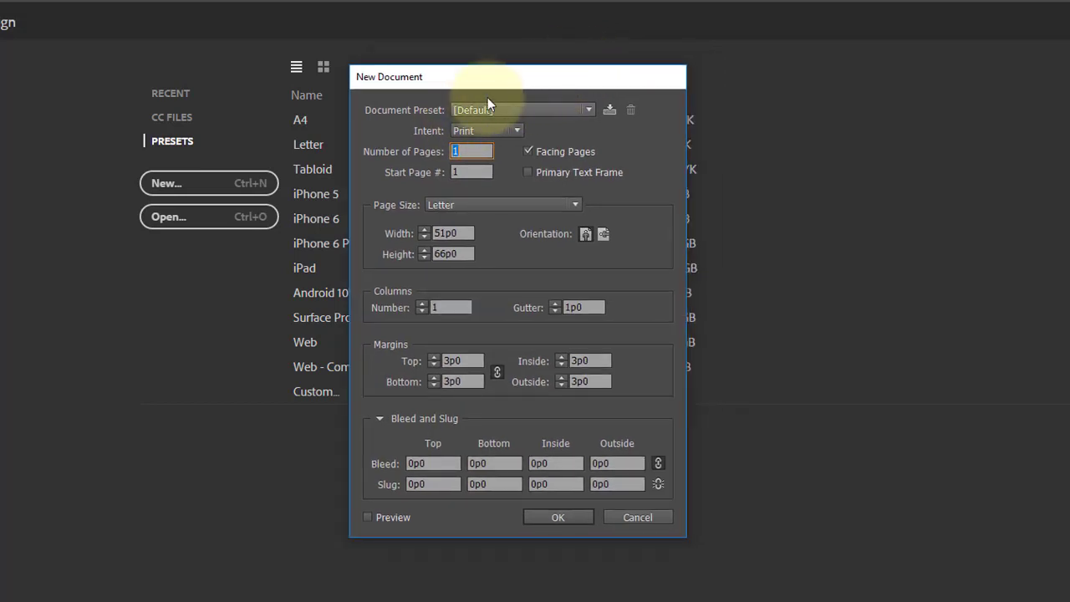
click(514, 104)
click(524, 110)
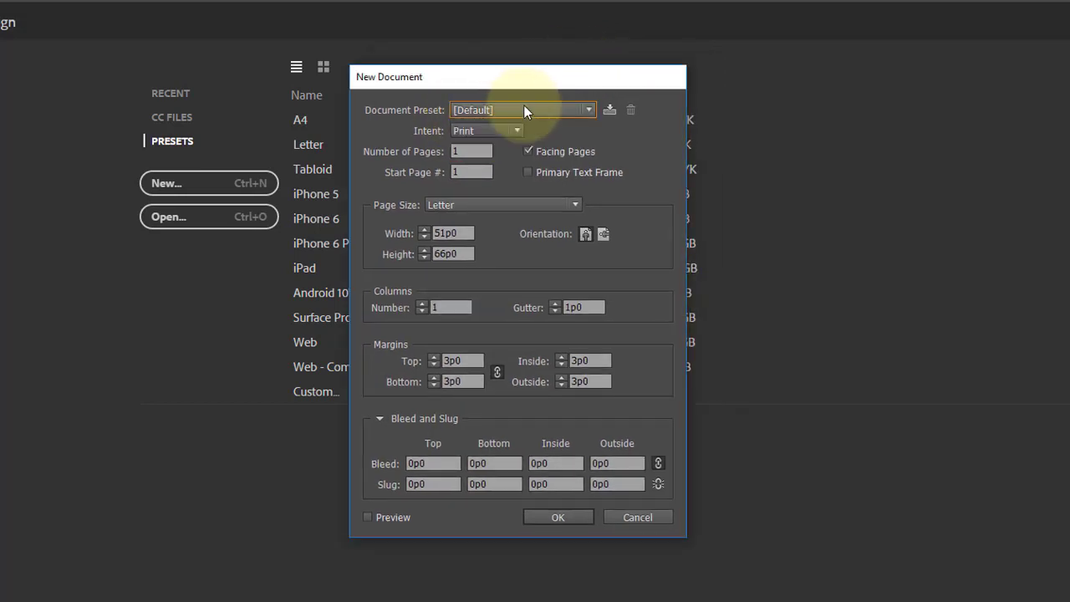
click(557, 109)
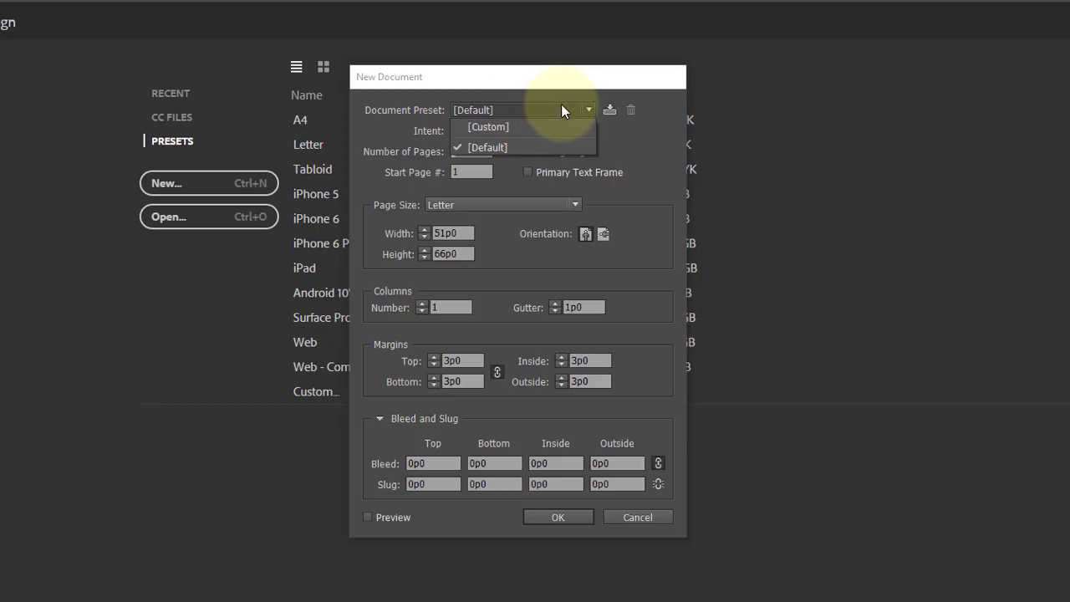
click(519, 127)
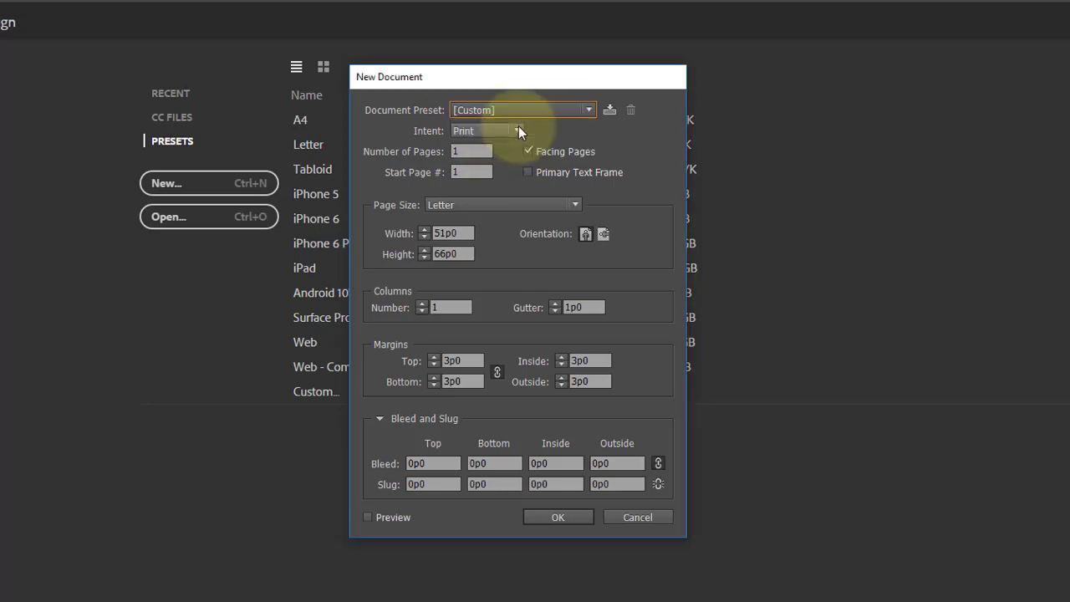
Switch the document preset back and forth between Default and Custom, ending on Custom
click(529, 110)
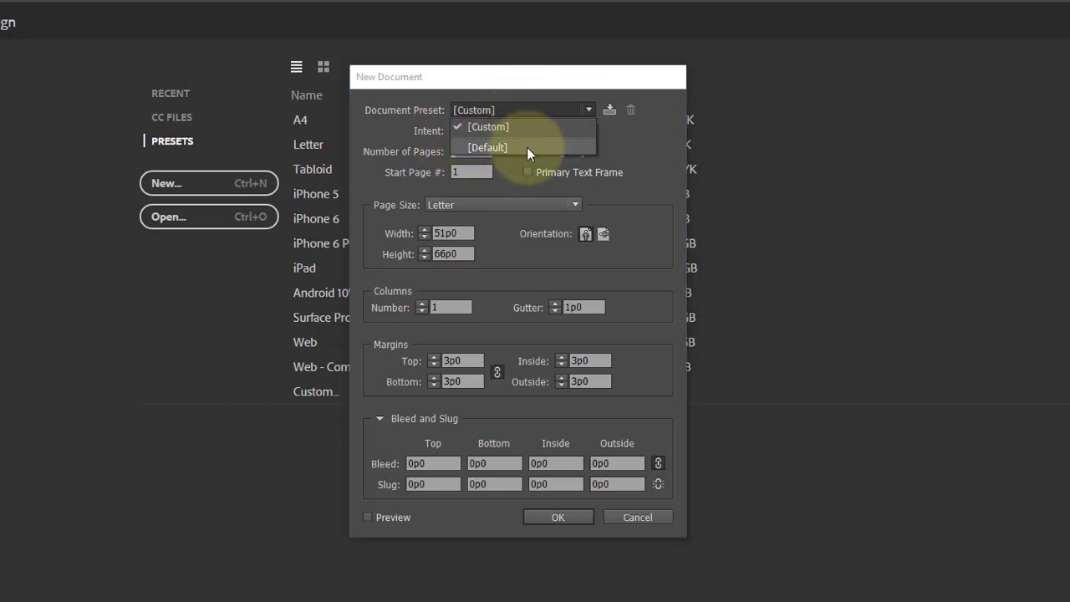
click(527, 148)
click(533, 110)
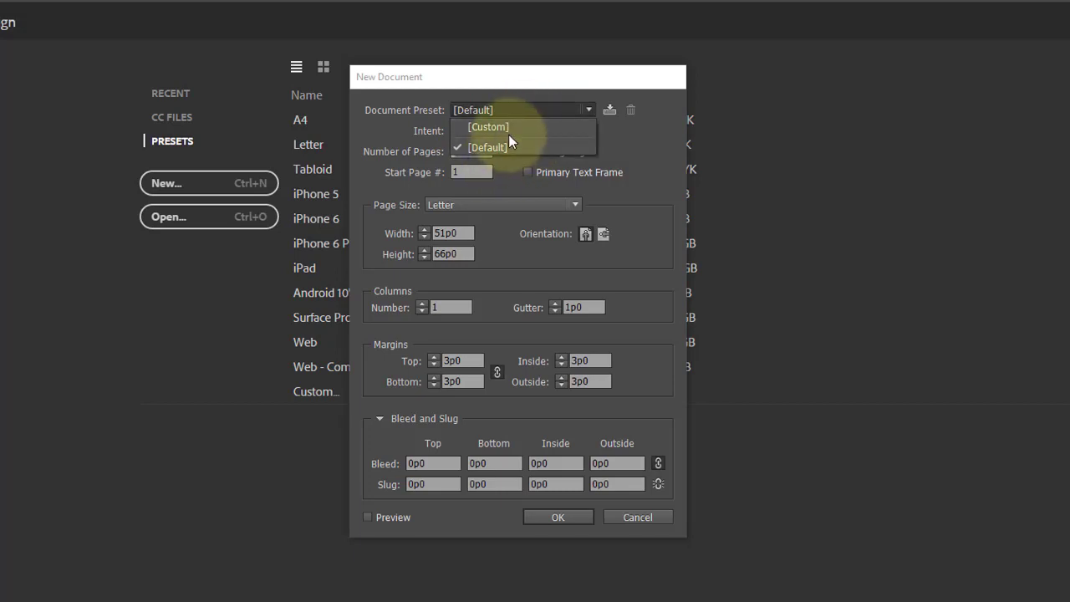
click(512, 128)
click(522, 111)
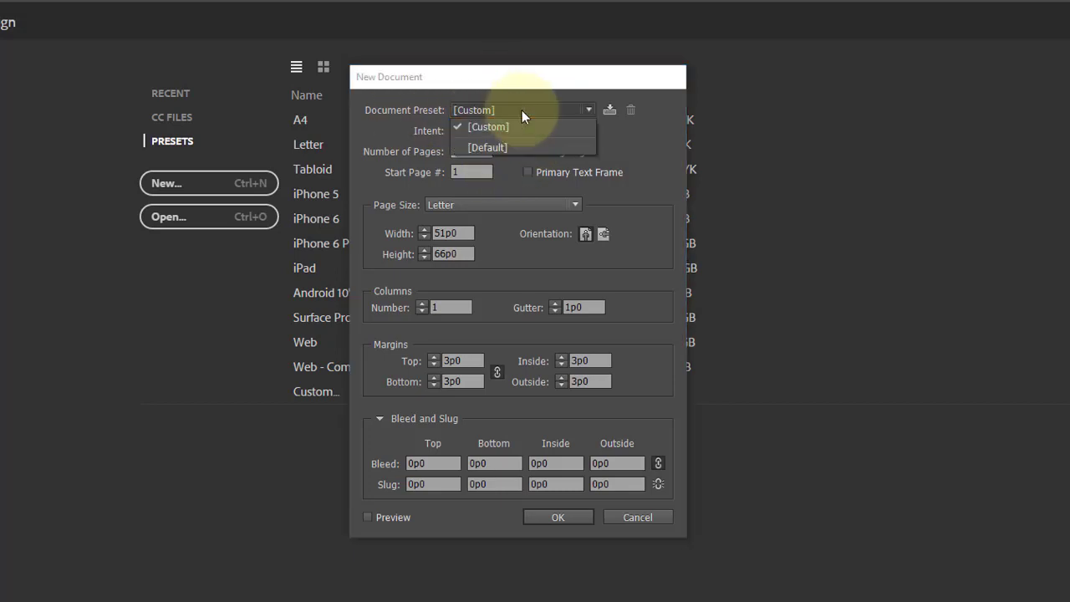
click(525, 147)
click(522, 108)
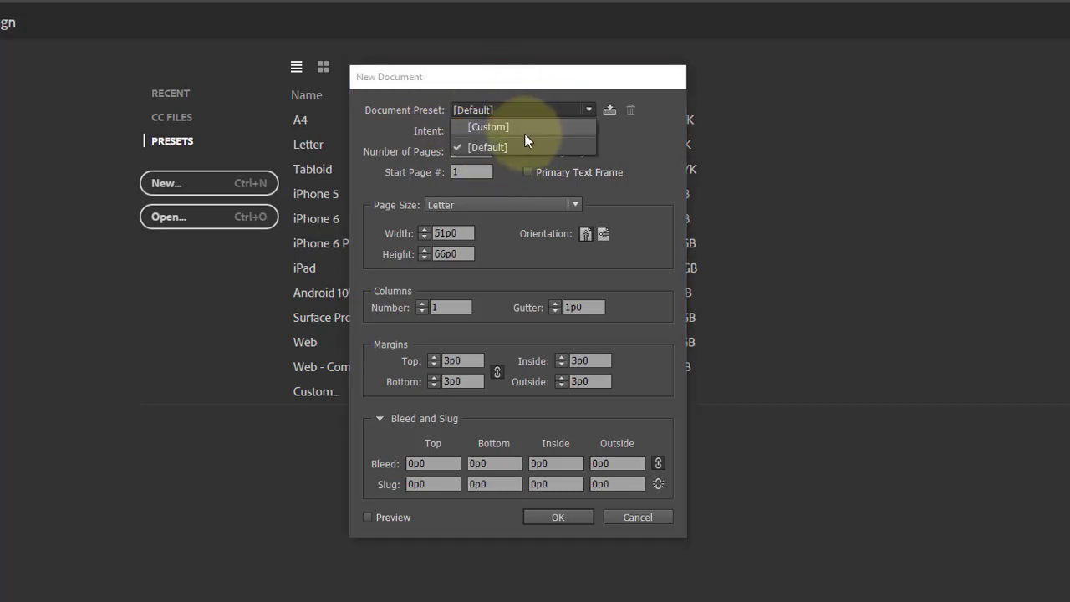
click(525, 133)
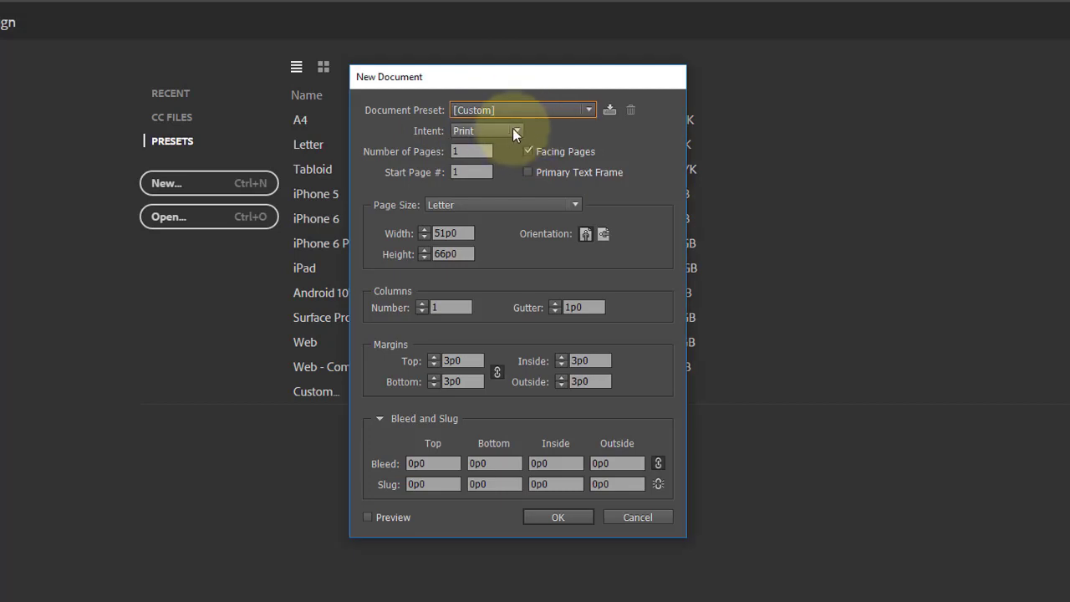
Set the new document's intent to Web
click(512, 129)
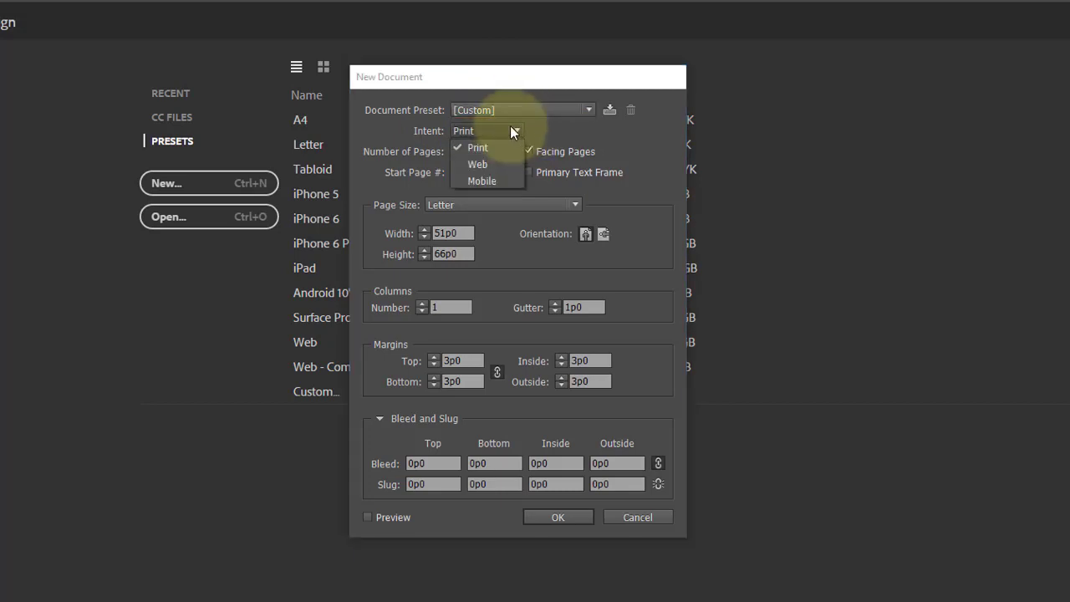
click(512, 131)
click(512, 130)
click(513, 131)
click(515, 132)
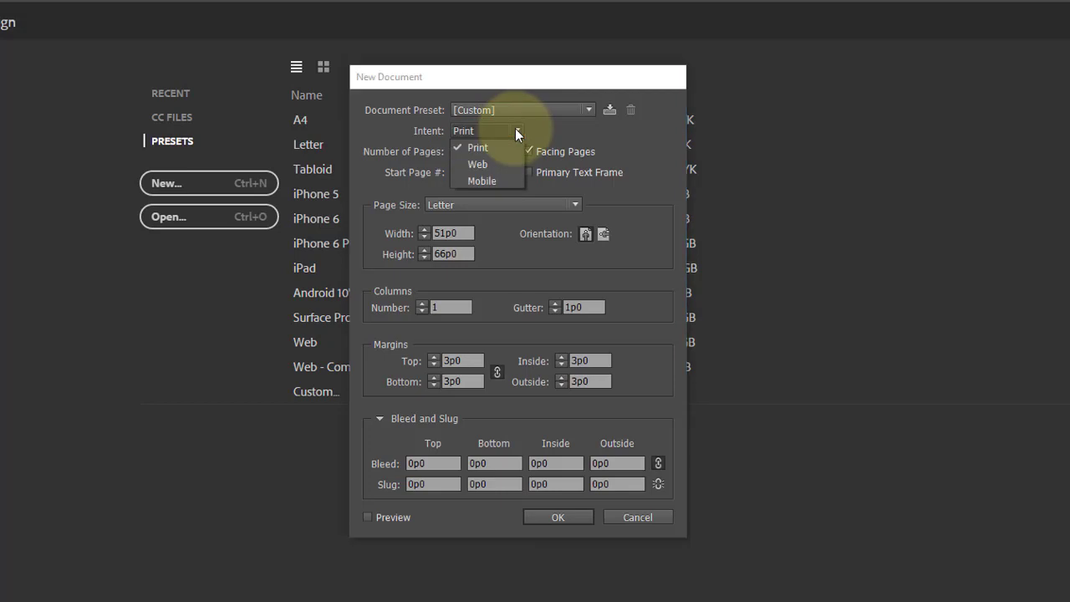
click(492, 165)
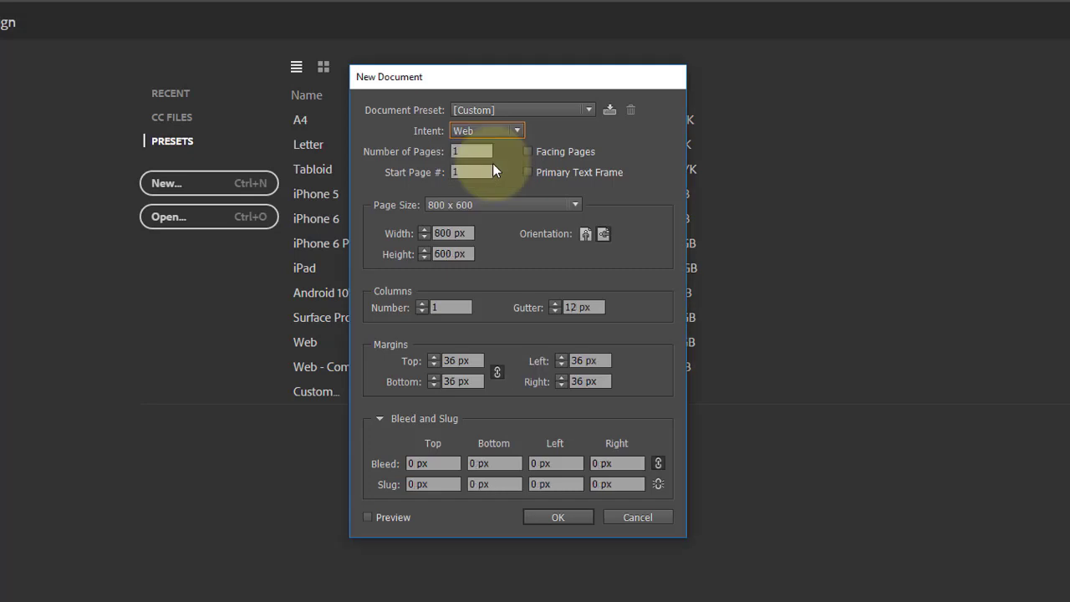
Try the Mobile intent for the new document and return the intent to Print
click(517, 130)
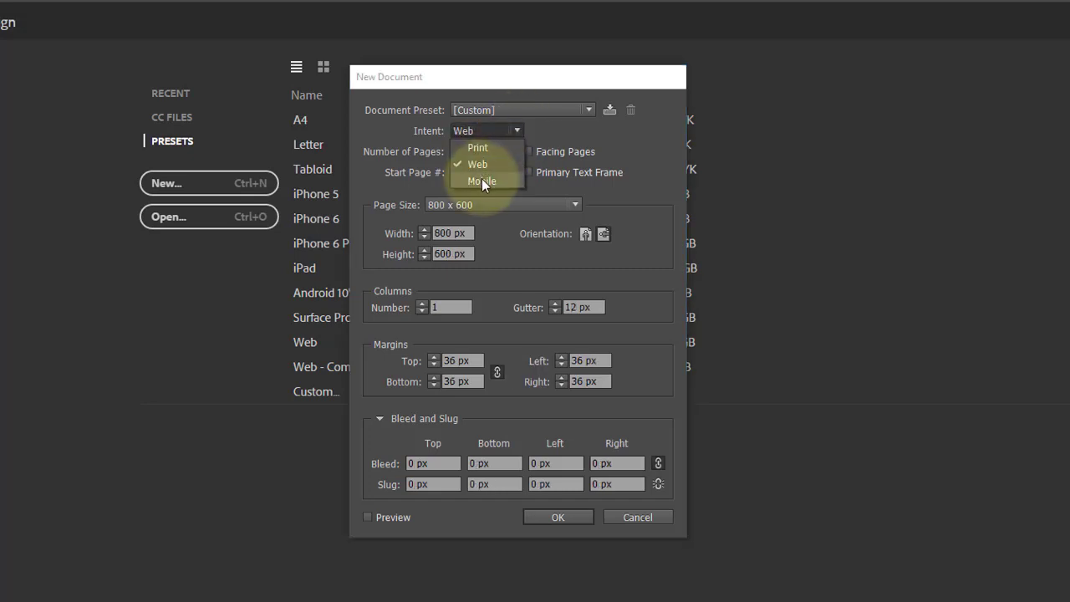
click(481, 180)
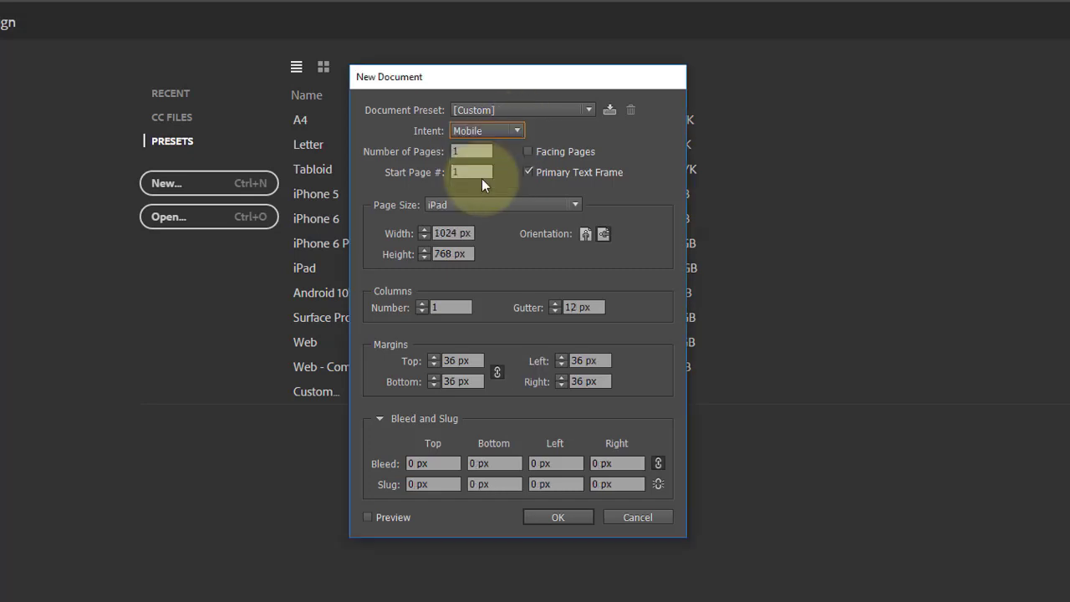
scroll(516, 131, up, 2)
click(519, 128)
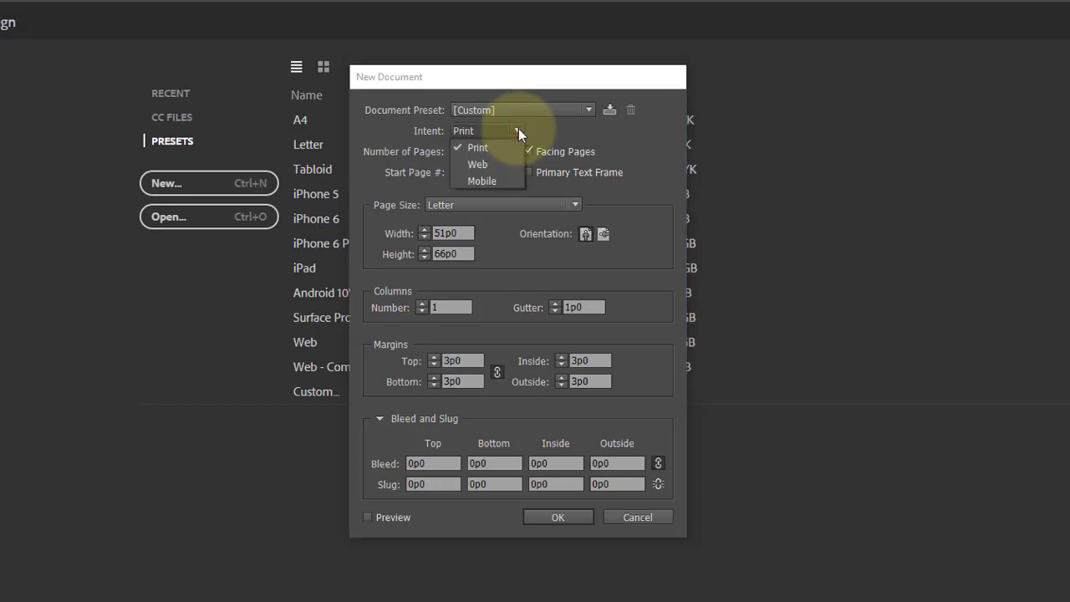
click(518, 129)
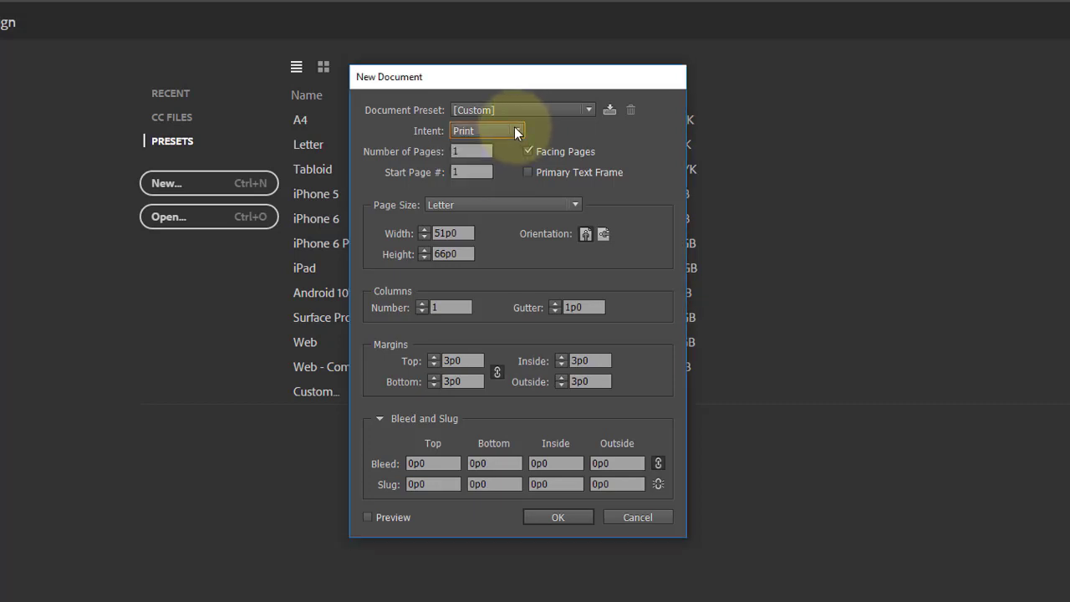
Set the number of pages to 10
click(472, 150)
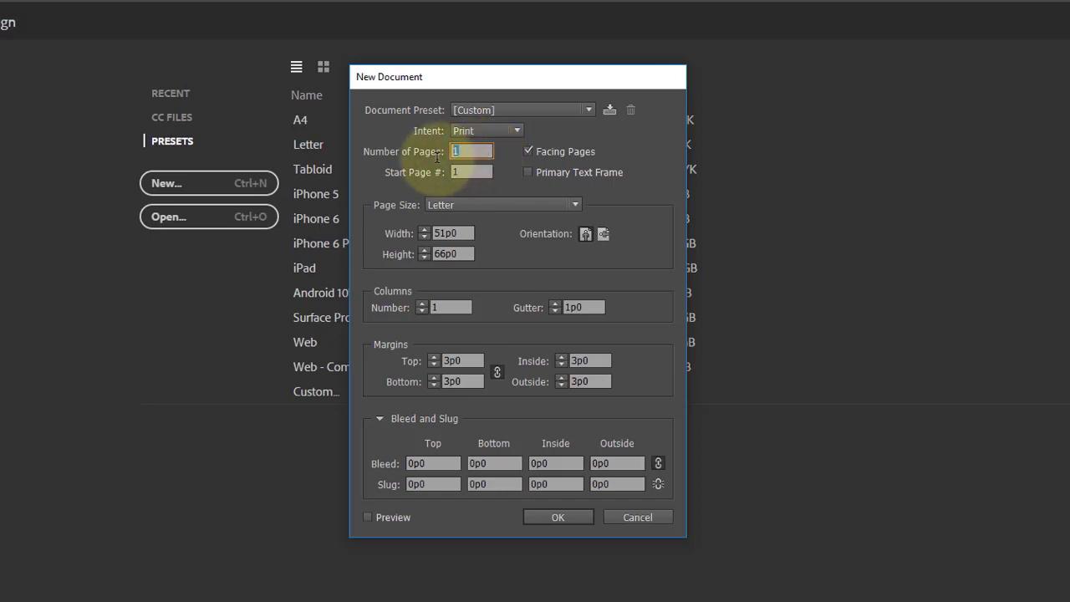
double_click(474, 151)
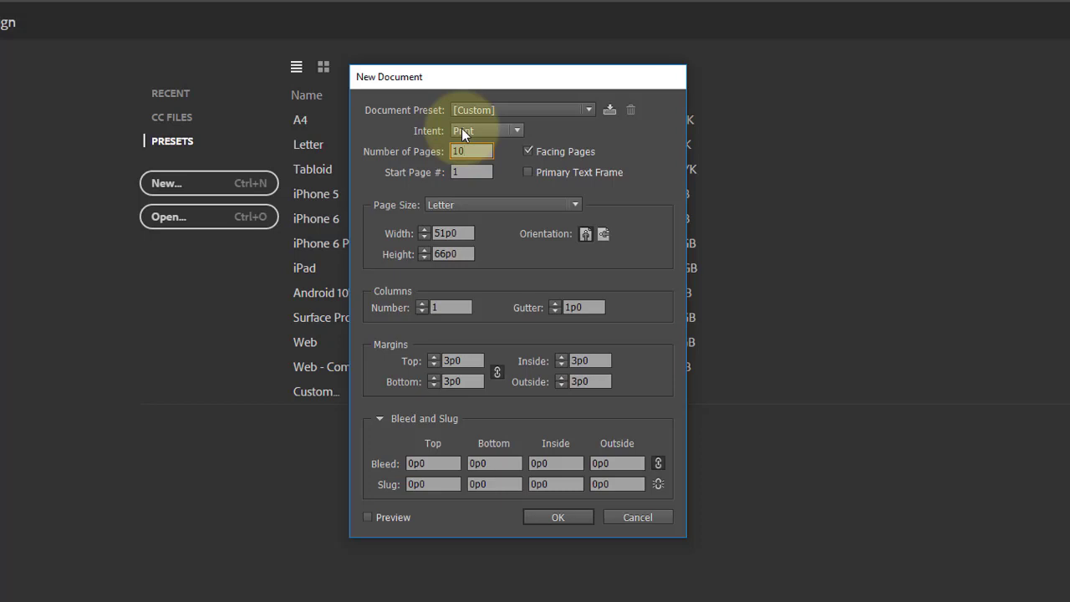
Toggle the Facing Pages option on and off several times, leaving it off
click(531, 150)
click(529, 151)
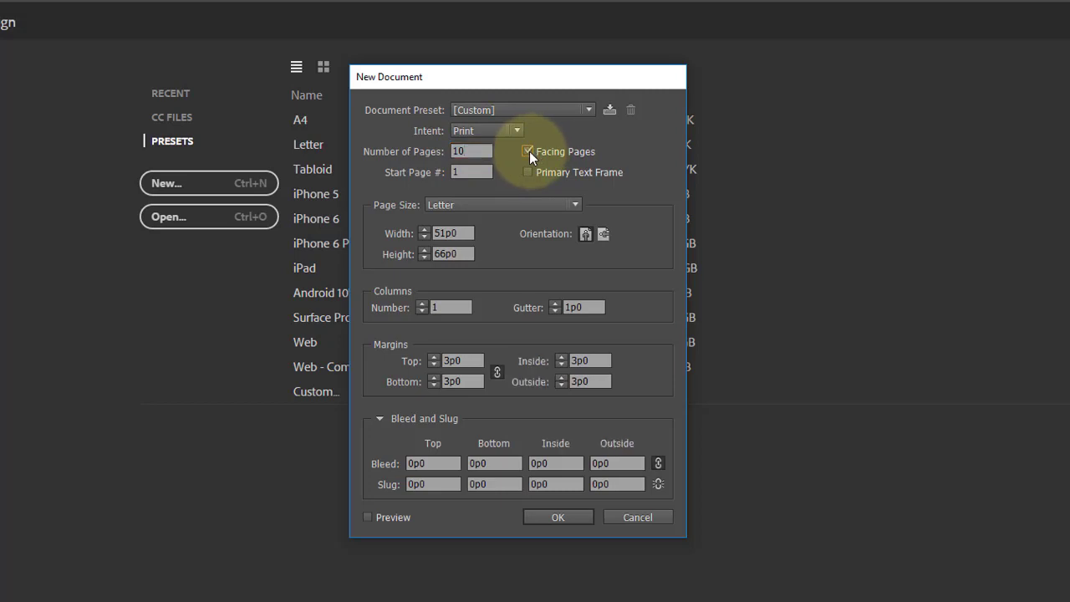
click(529, 151)
click(529, 151)
click(529, 151)
click(529, 153)
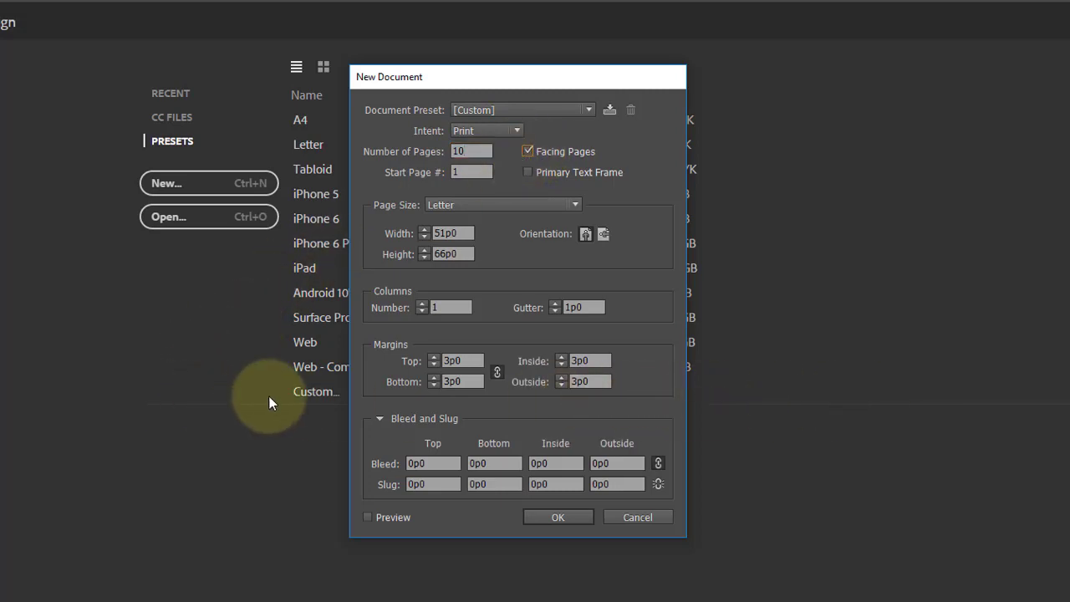
click(528, 152)
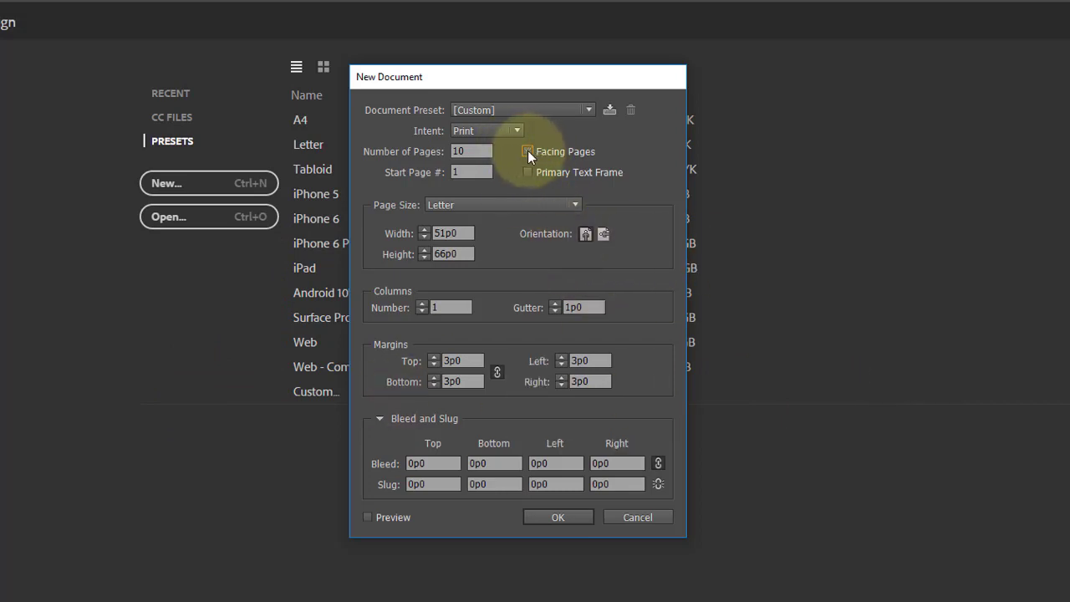
click(527, 151)
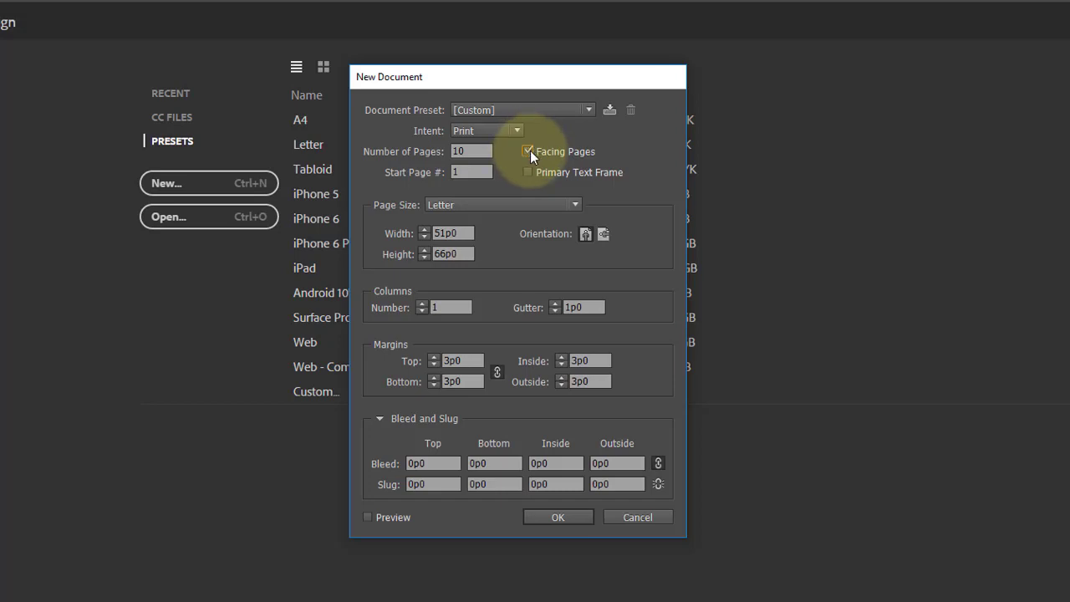
click(529, 152)
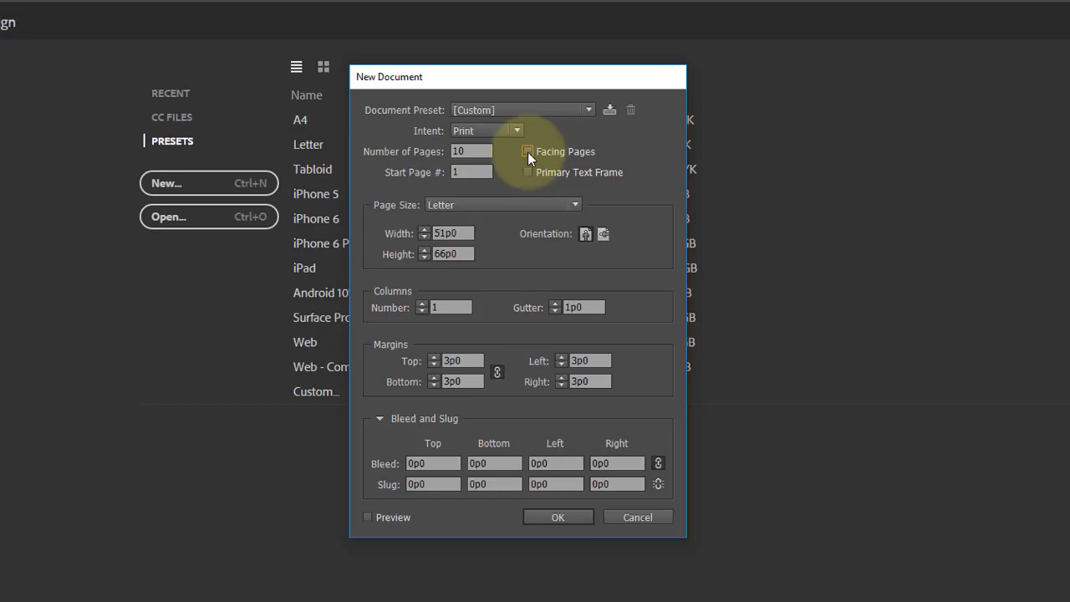
Enter 10 as the number of pages again and turn Facing Pages on
double_click(465, 152)
text(1)
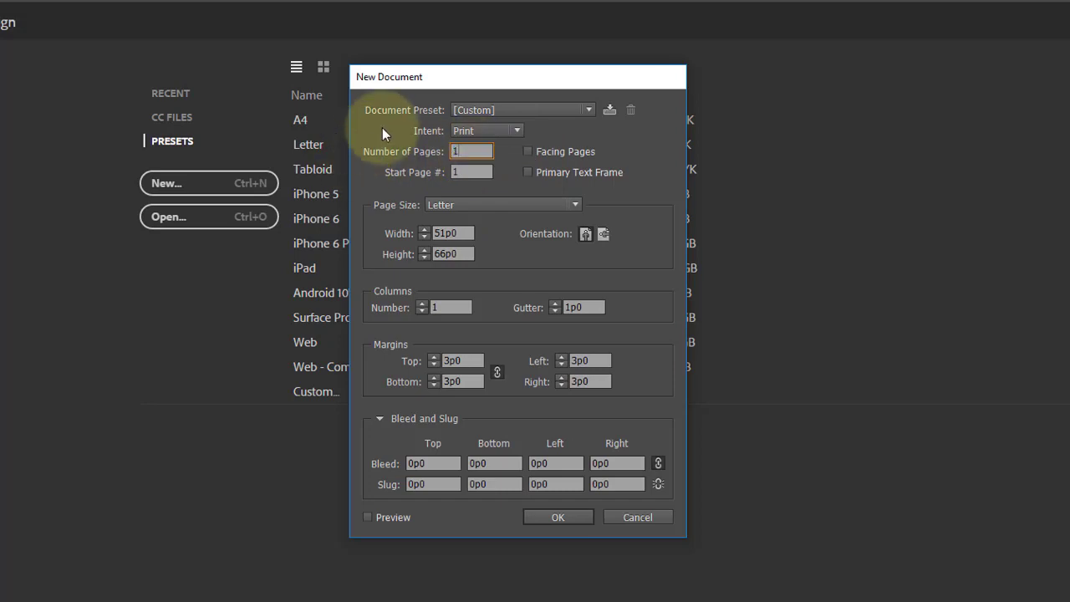
text(0)
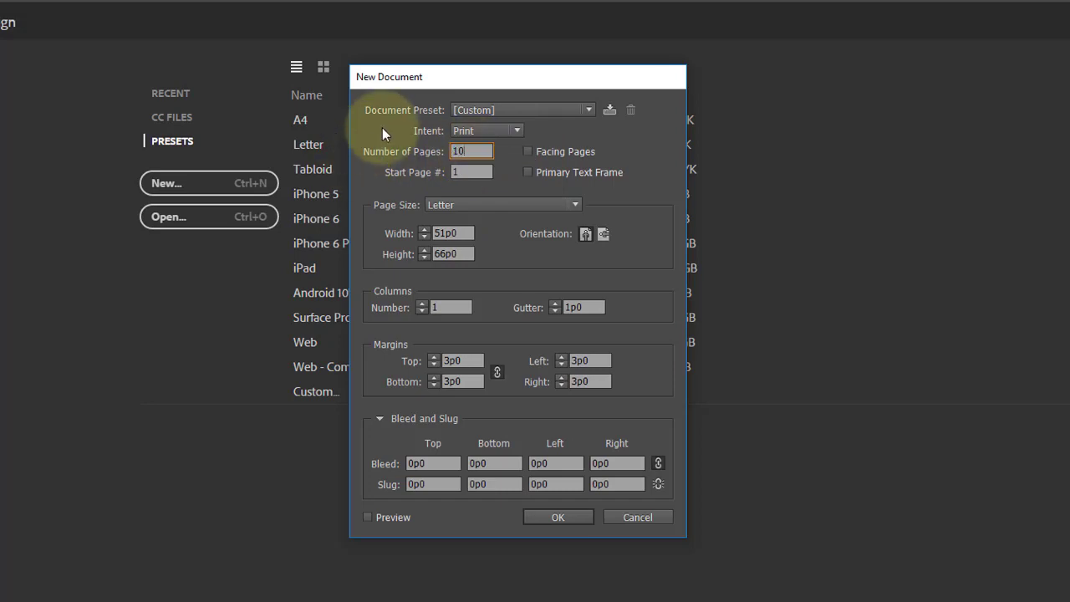
click(566, 150)
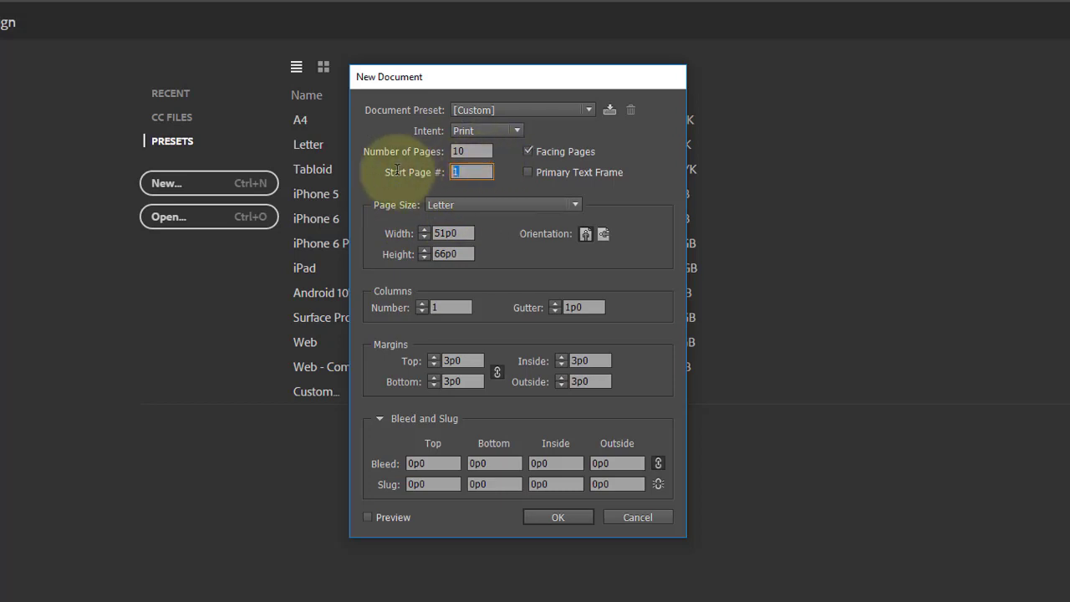
double_click(453, 173)
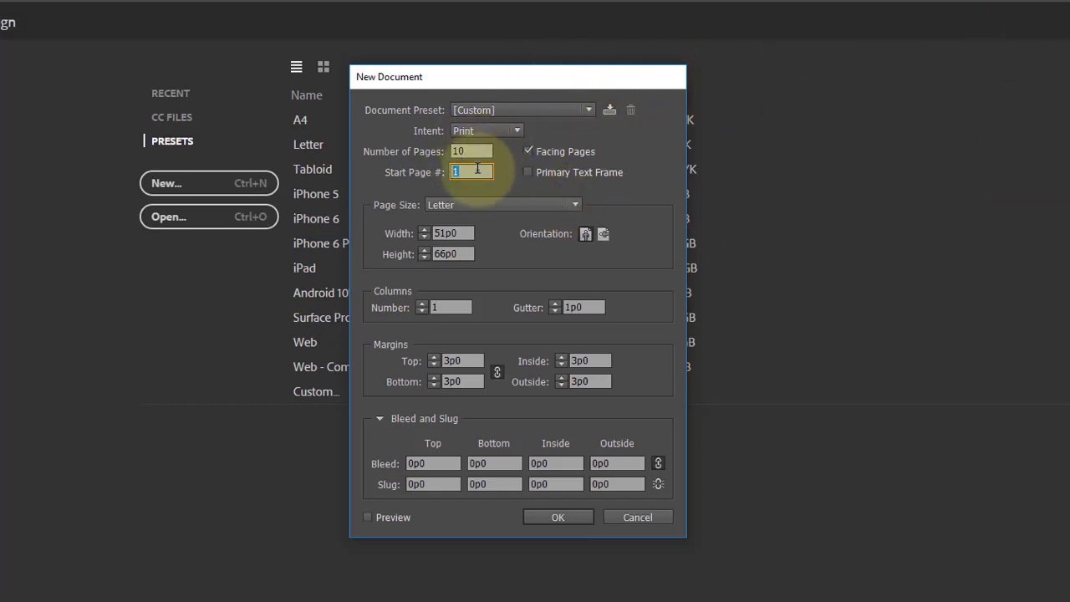
Try the Tabloid and A3 page sizes for the new document
click(539, 205)
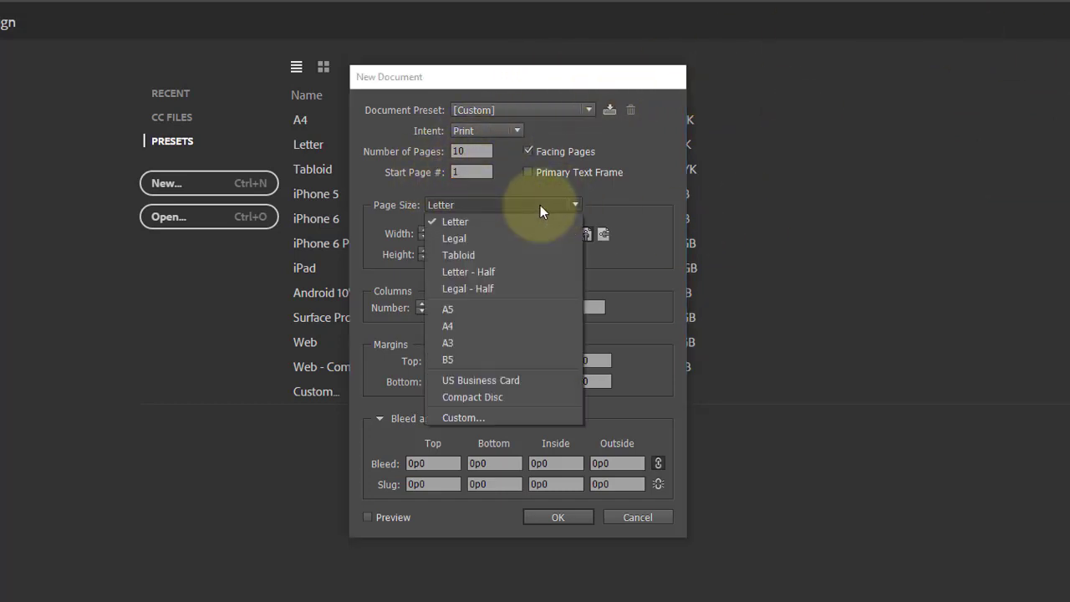
click(504, 254)
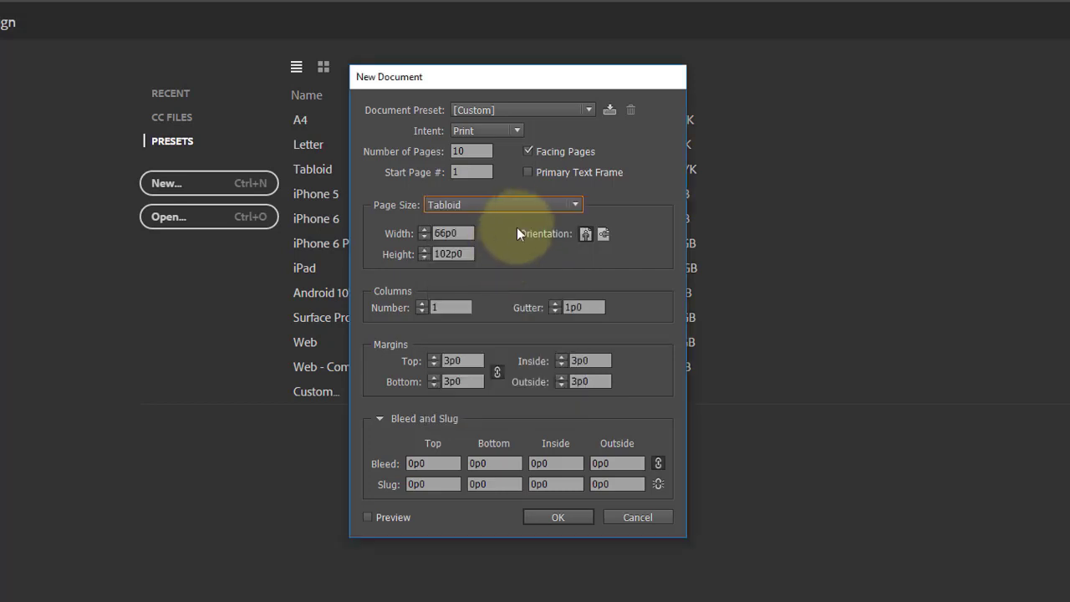
click(540, 198)
click(513, 251)
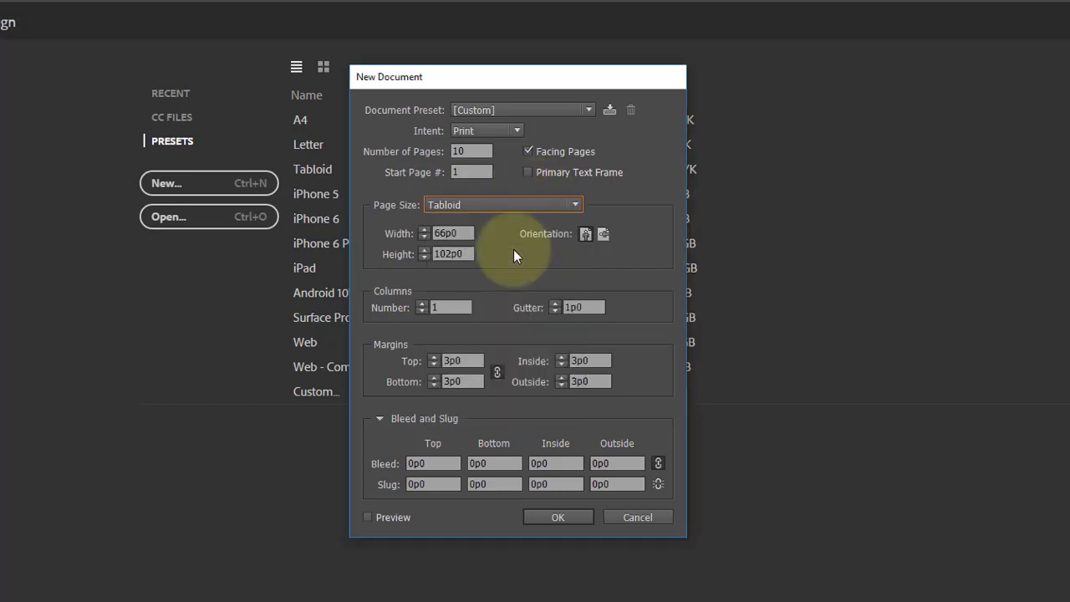
click(528, 205)
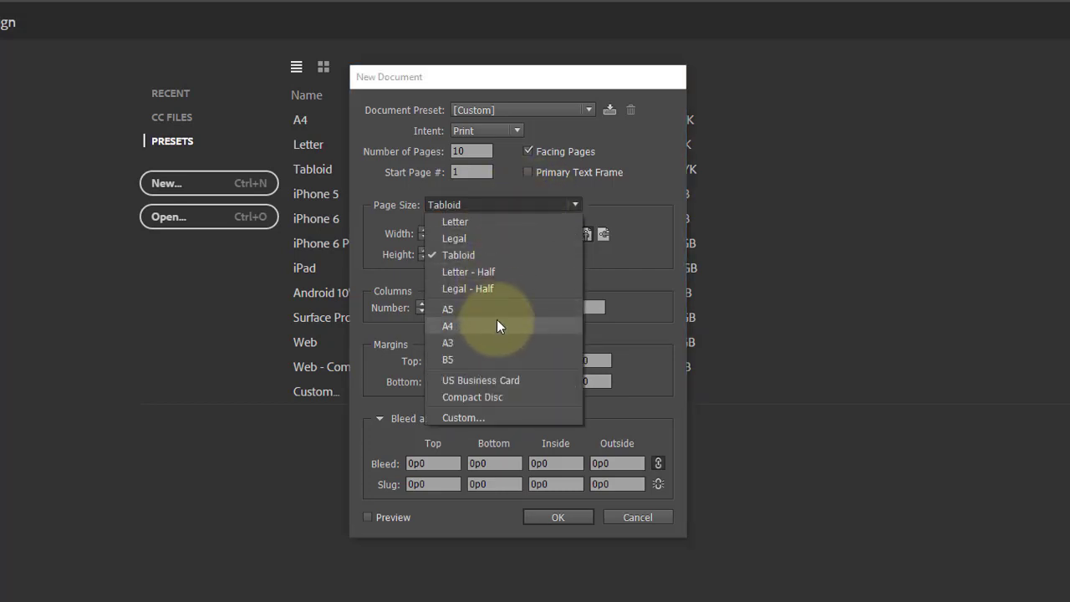
click(502, 343)
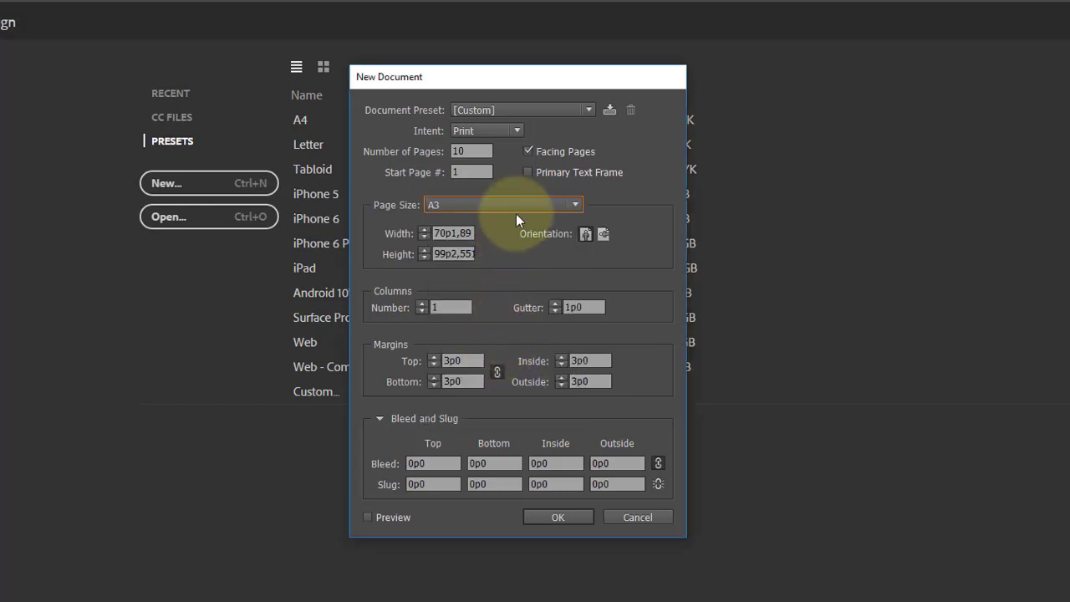
Set the document's page size to A4
click(524, 206)
click(493, 325)
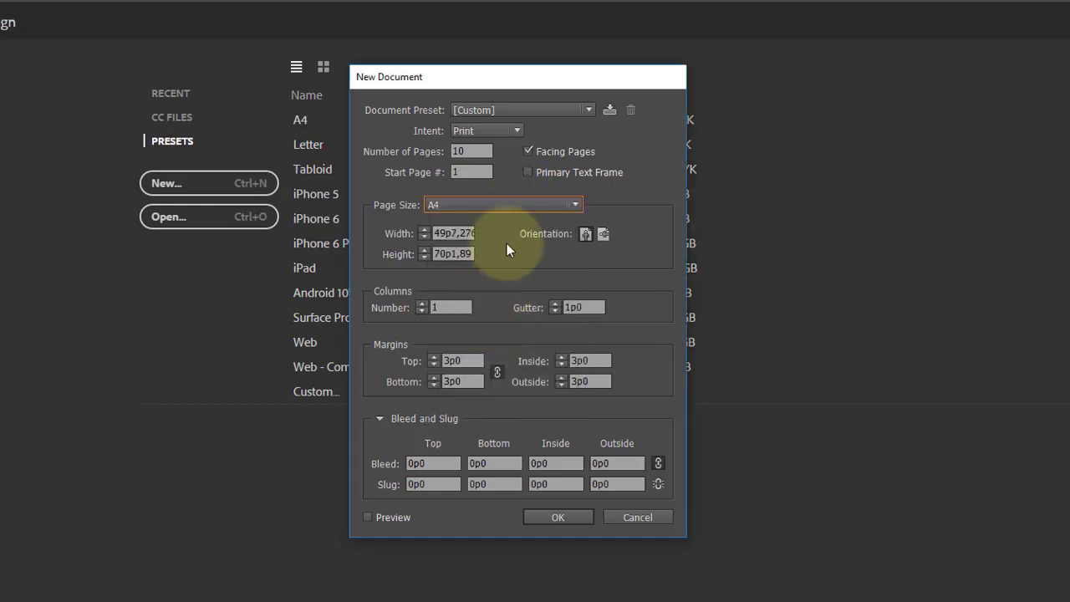
Look through the available page sizes and check the page's width and height fields
click(542, 205)
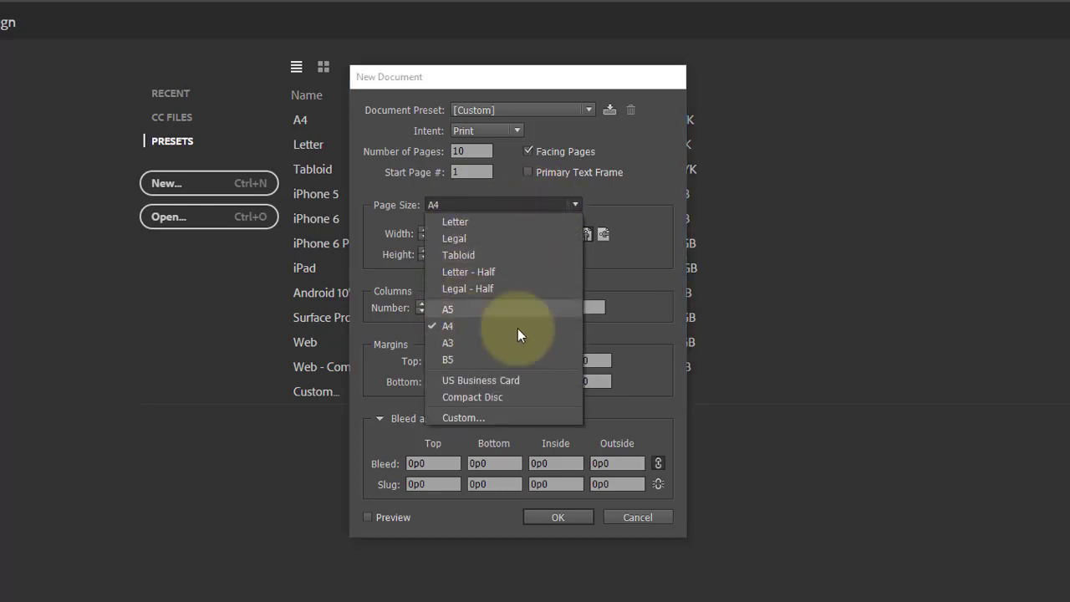
click(633, 201)
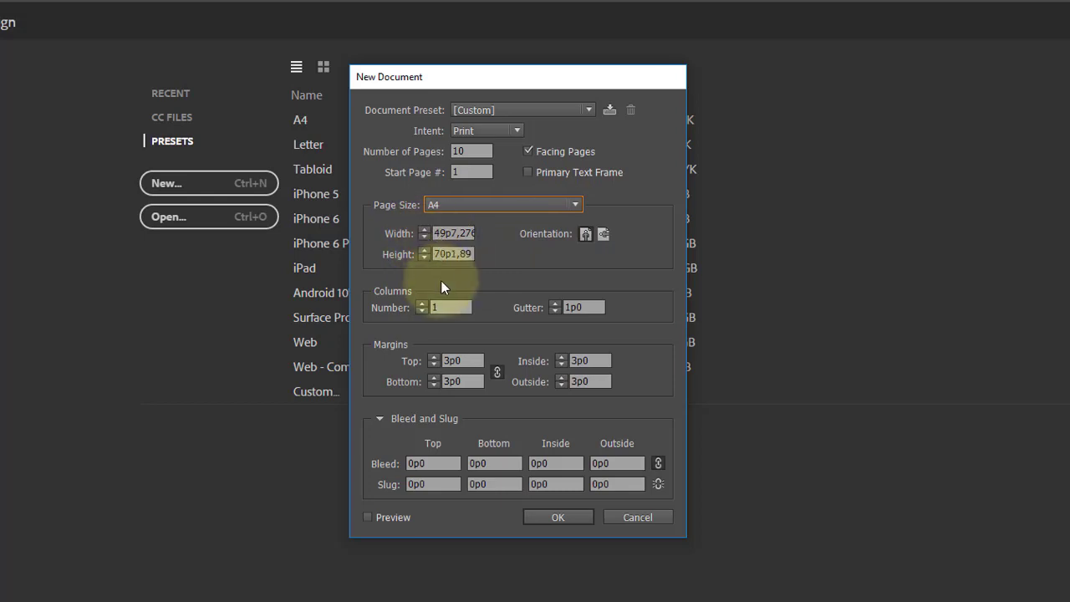
click(451, 233)
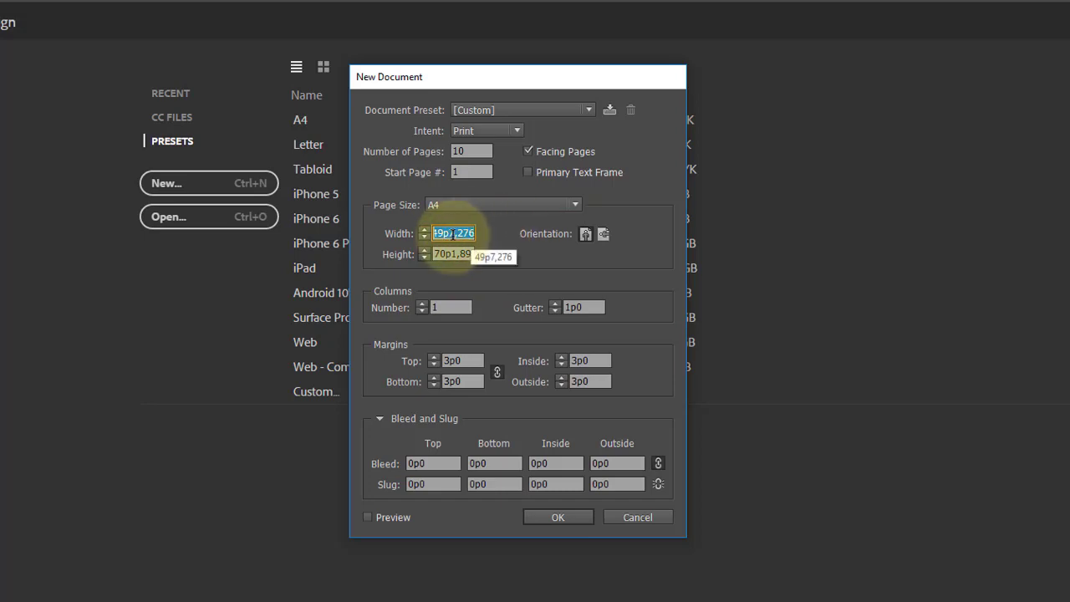
click(458, 258)
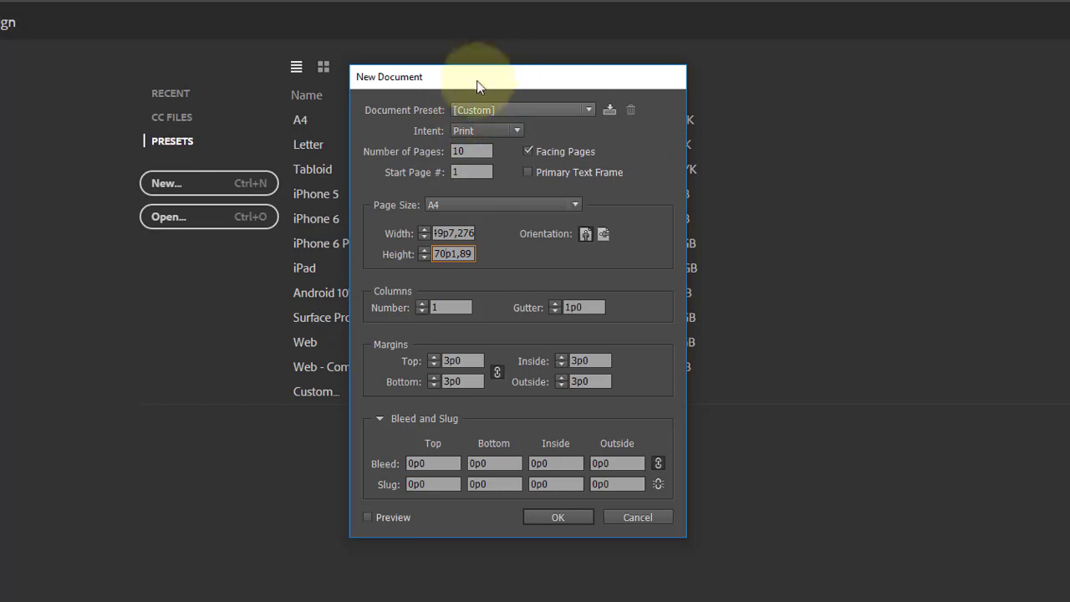
Switch the page orientation to landscape and back to portrait, twice
click(606, 236)
click(583, 234)
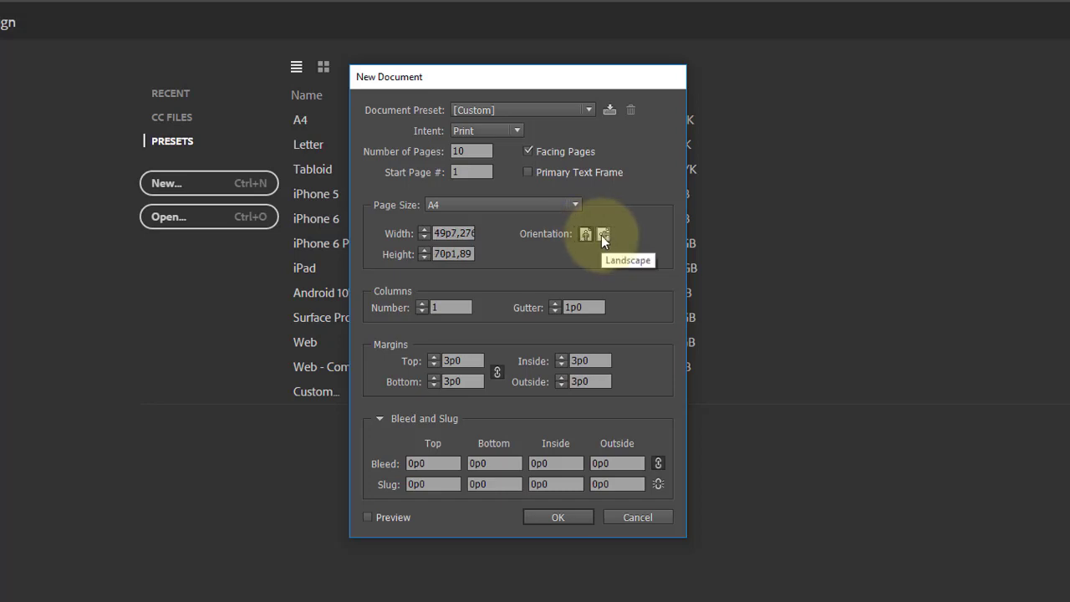
click(603, 237)
click(586, 234)
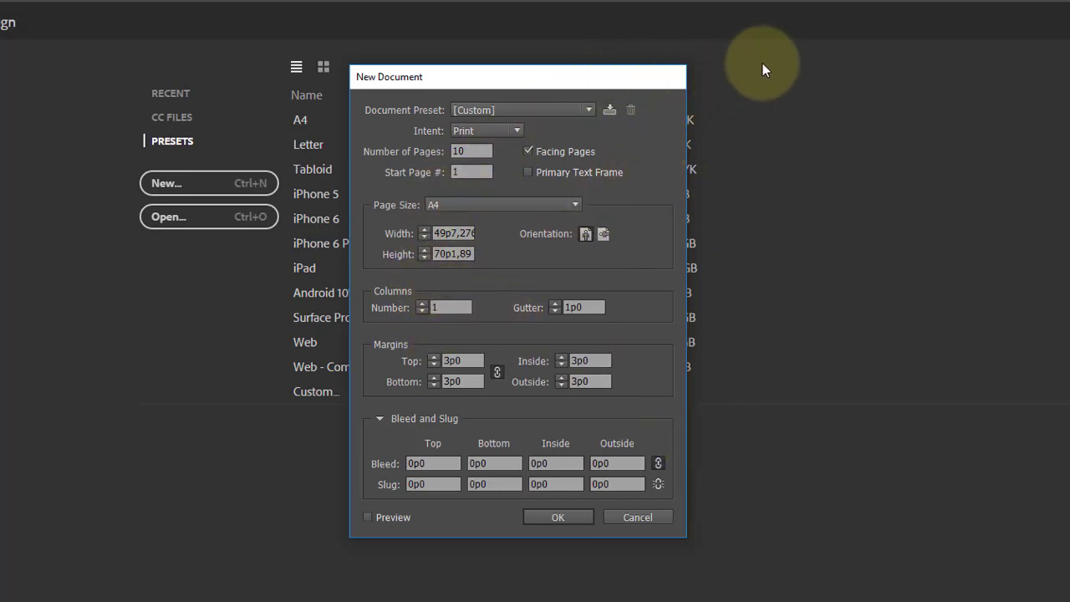
Raise the number of columns to 2 and lower it to 1 again
click(422, 304)
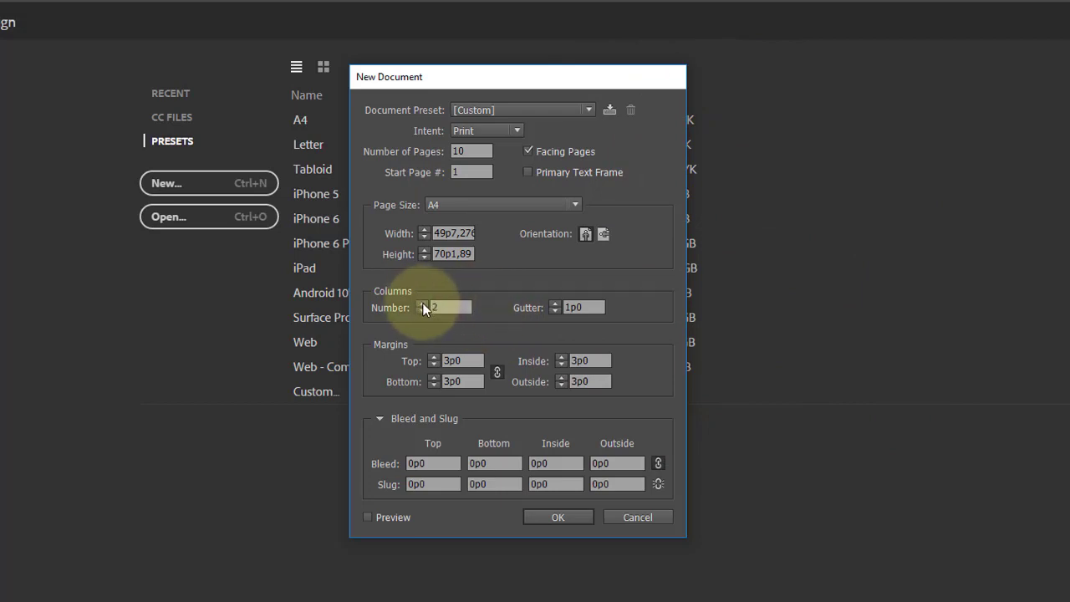
click(422, 303)
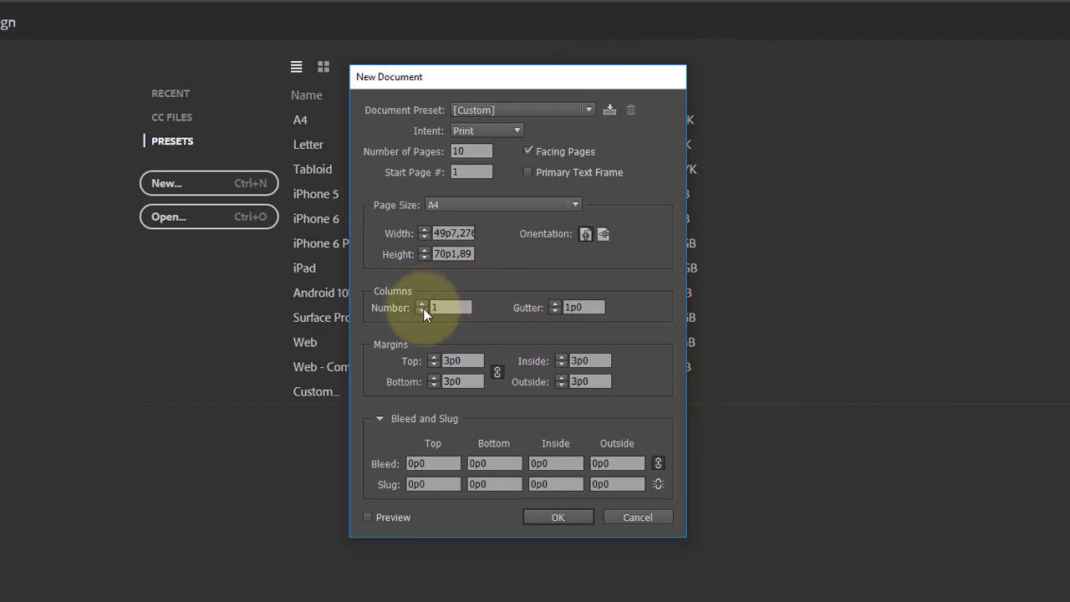
click(423, 310)
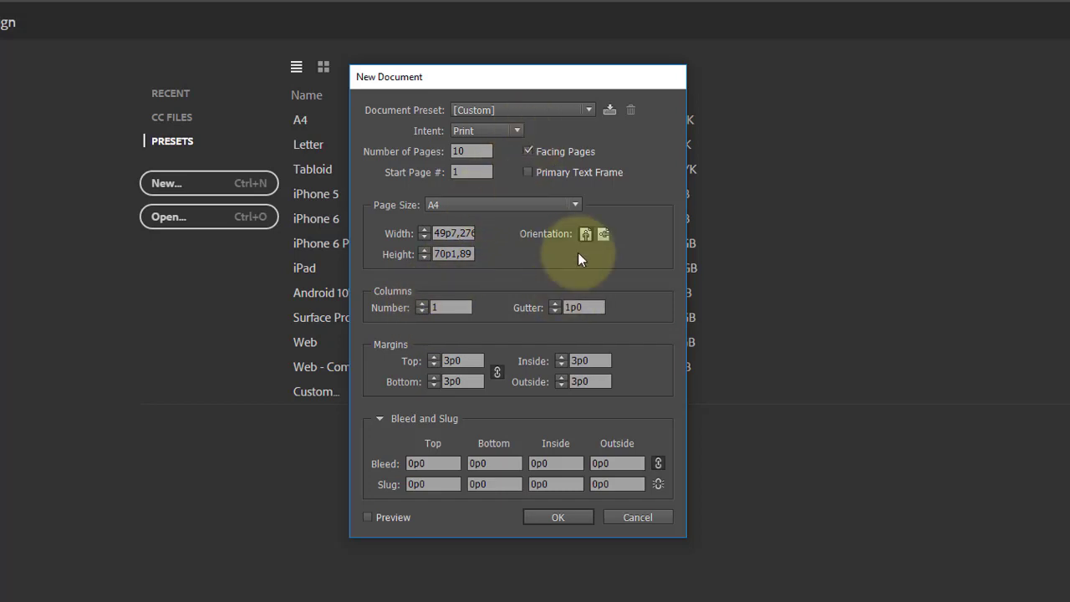
Set the number of columns to 2 for the new document
drag(588, 79, 554, 132)
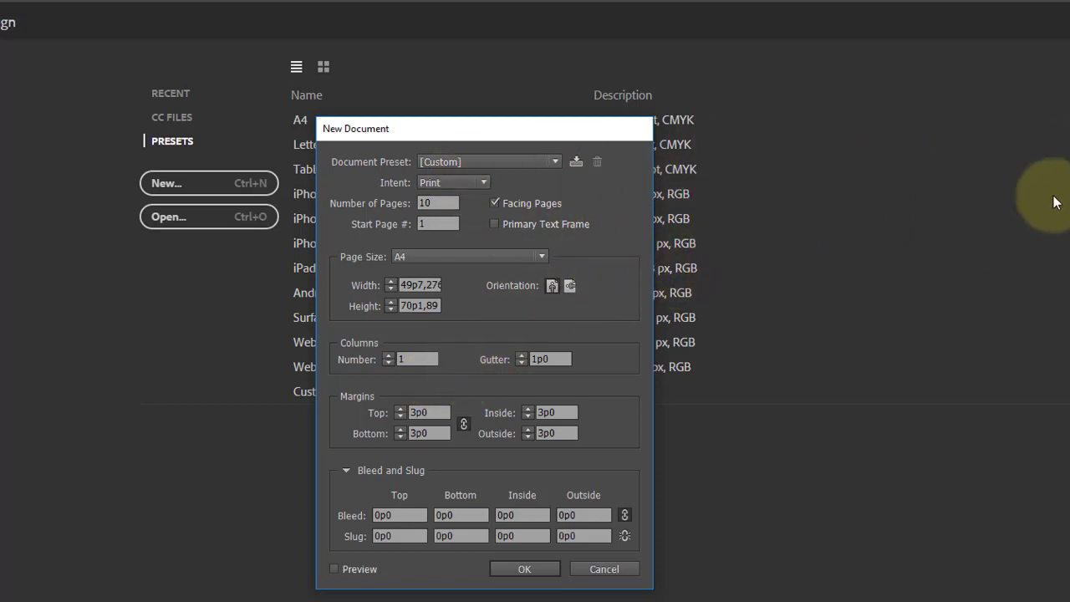
click(402, 357)
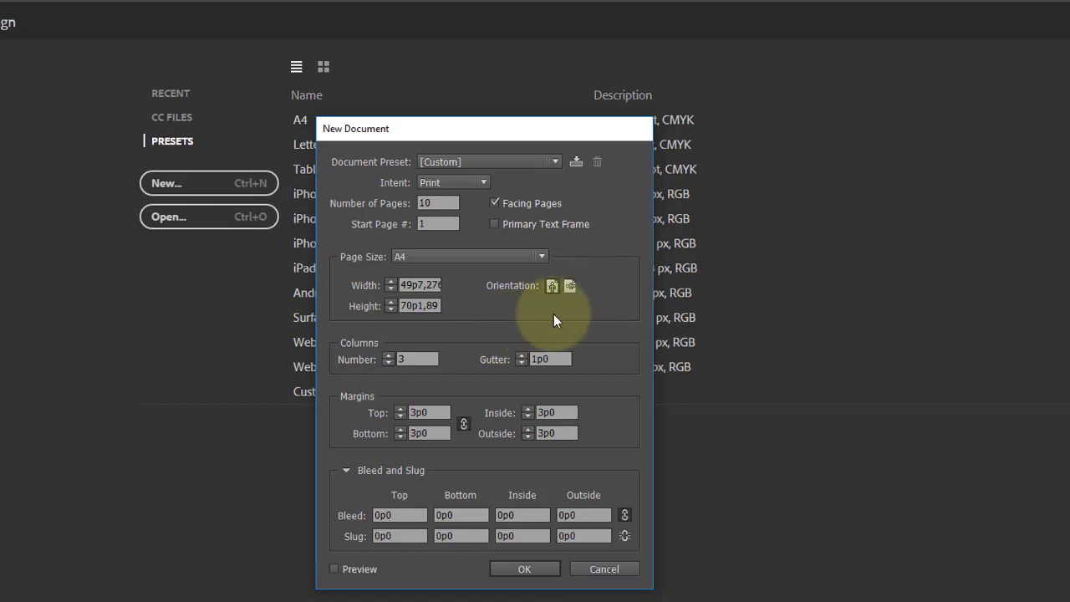
click(388, 362)
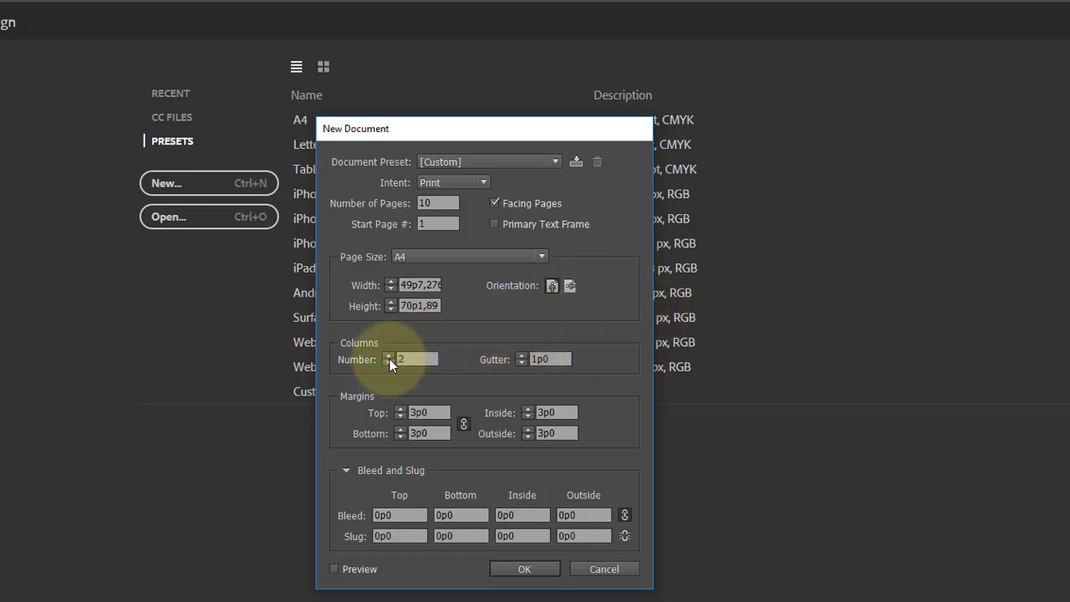
click(388, 363)
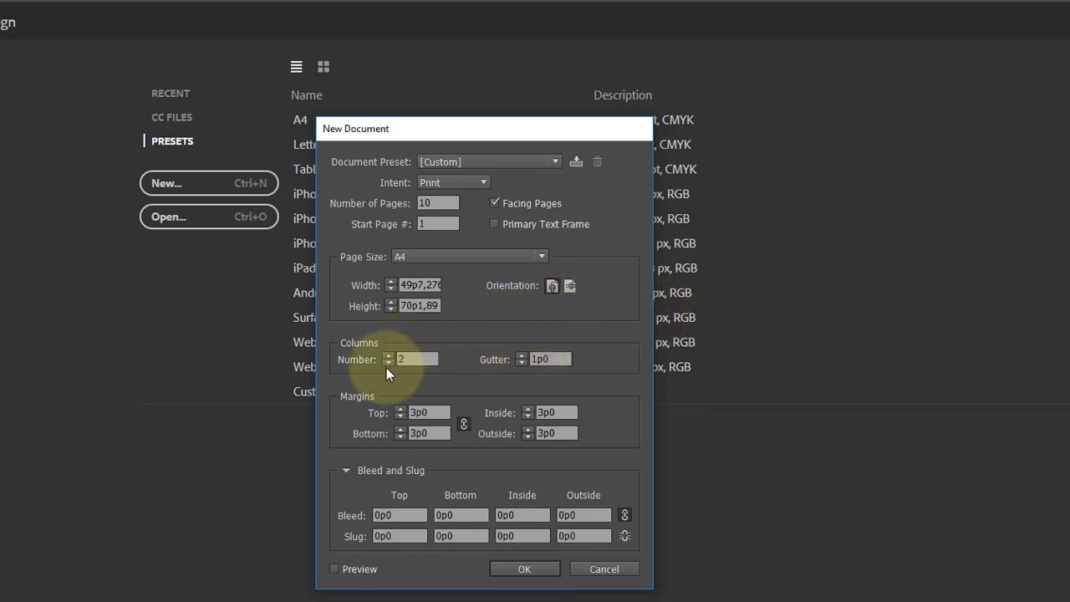
drag(527, 126, 642, 42)
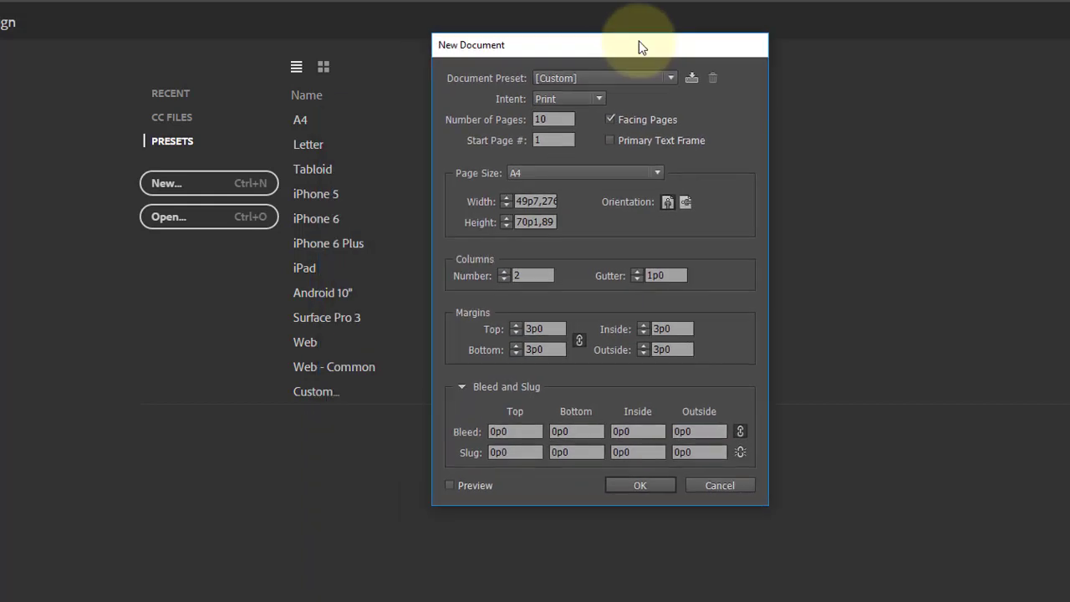
Examine the top margin, top bleed and top slug fields
click(551, 328)
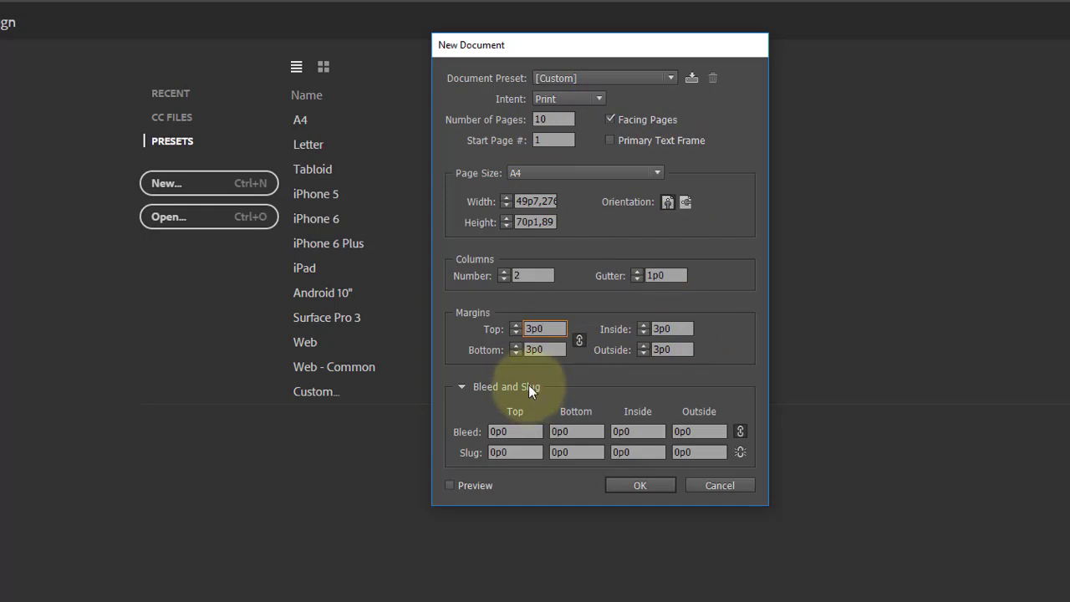
double_click(515, 432)
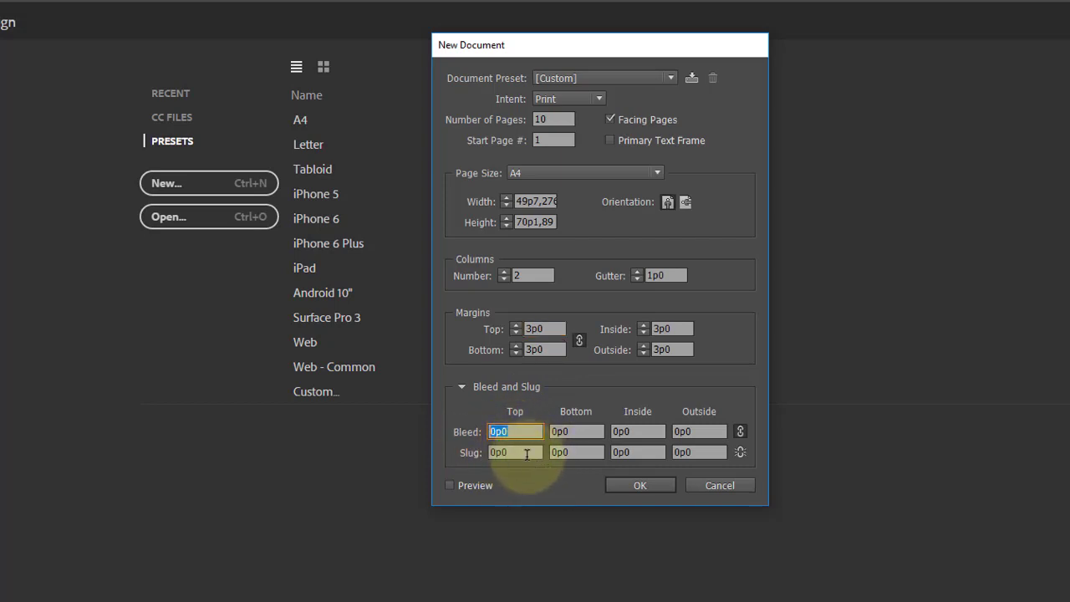
double_click(526, 456)
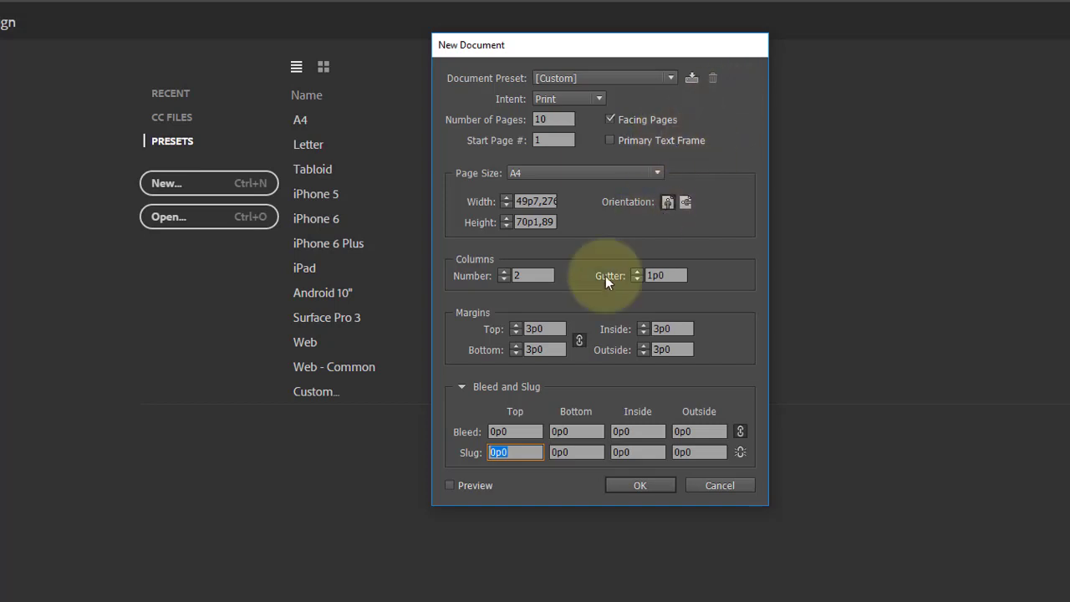
With the preview turned on, set all four linked margins to 2p0 and create the document
click(482, 488)
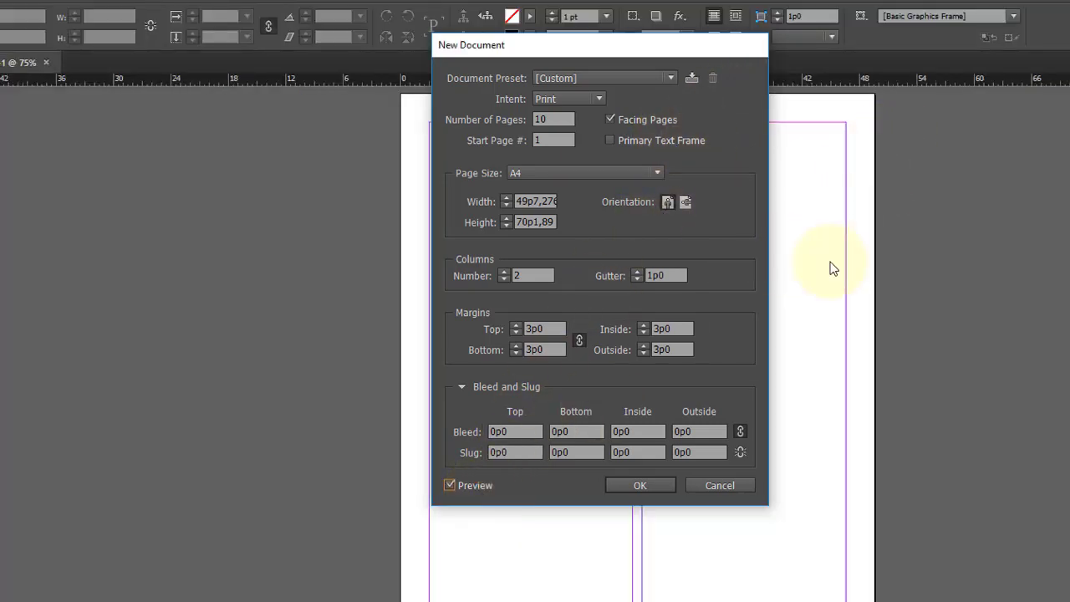
drag(686, 37, 252, 69)
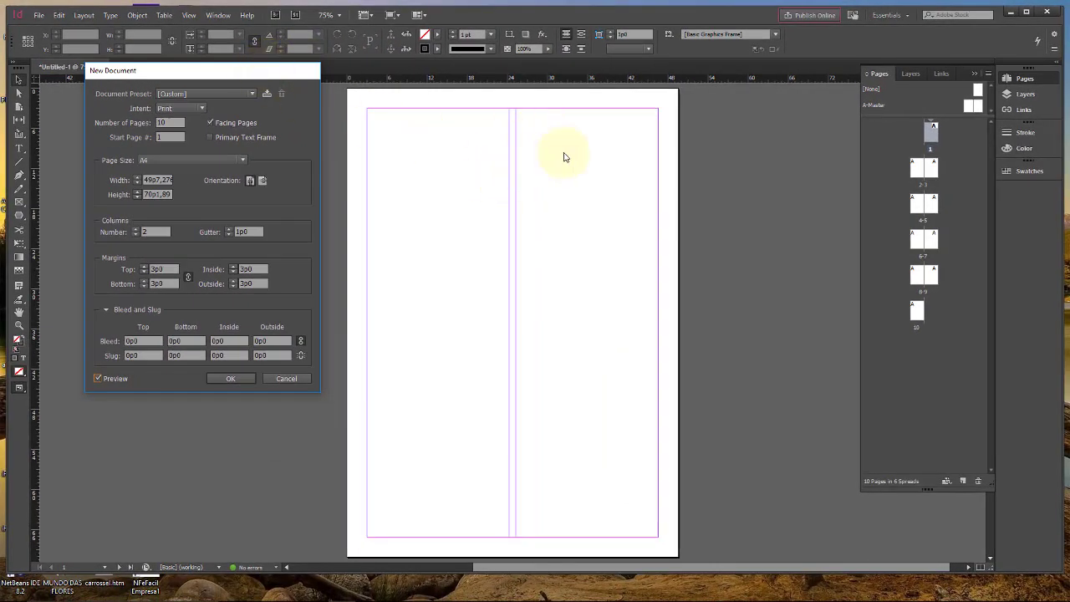
double_click(158, 269)
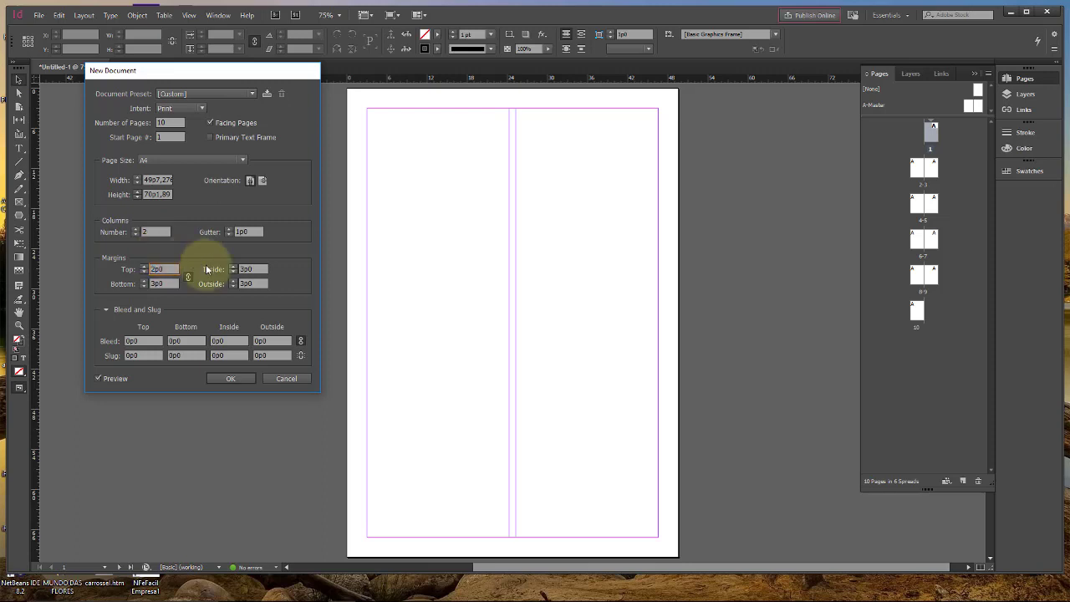
text(2p0)
click(150, 284)
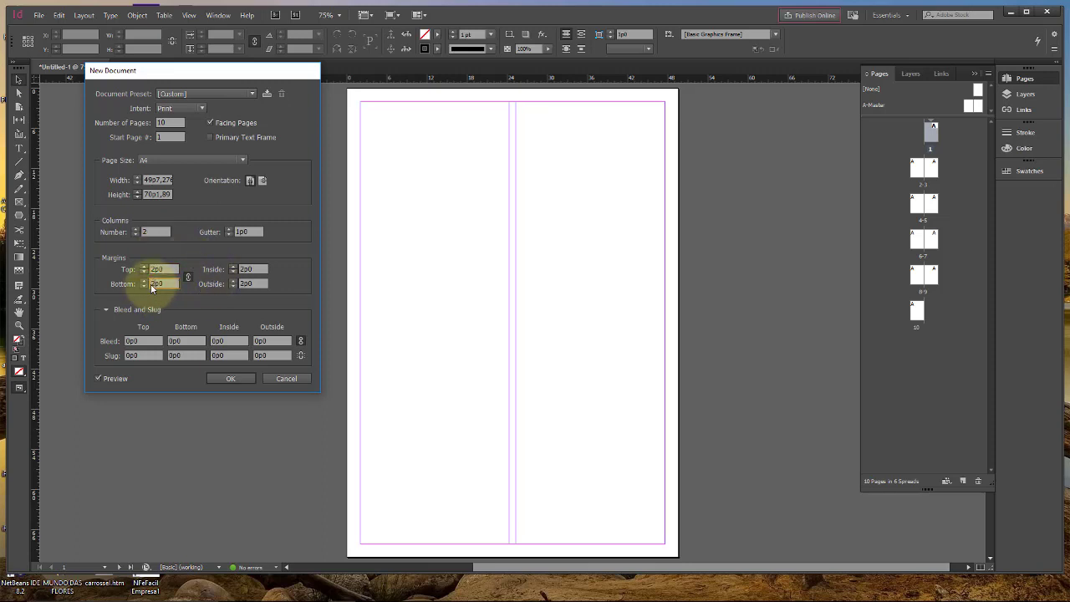
click(247, 268)
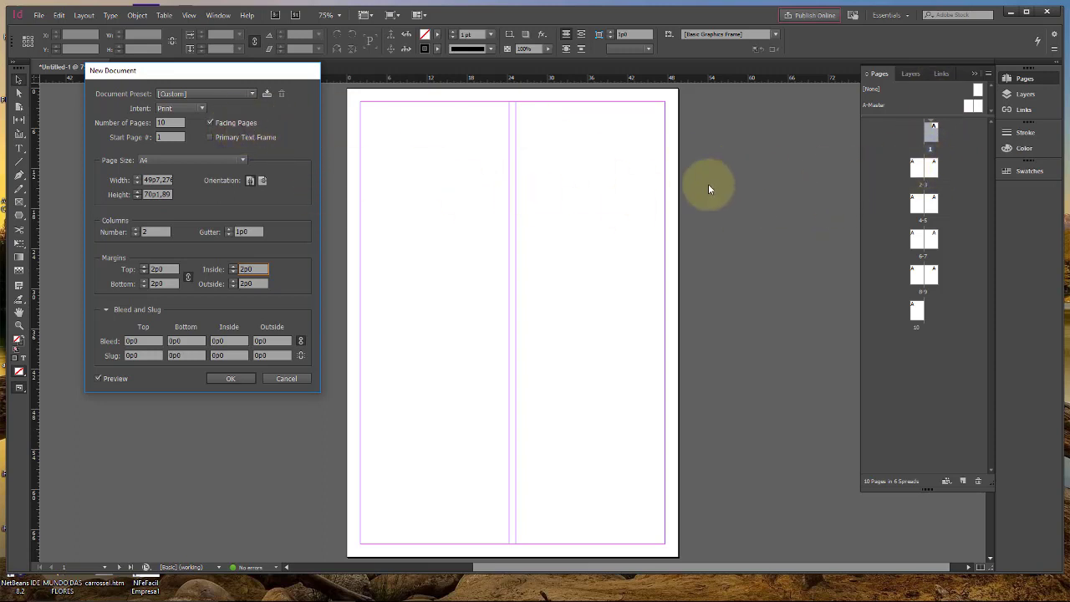
click(229, 377)
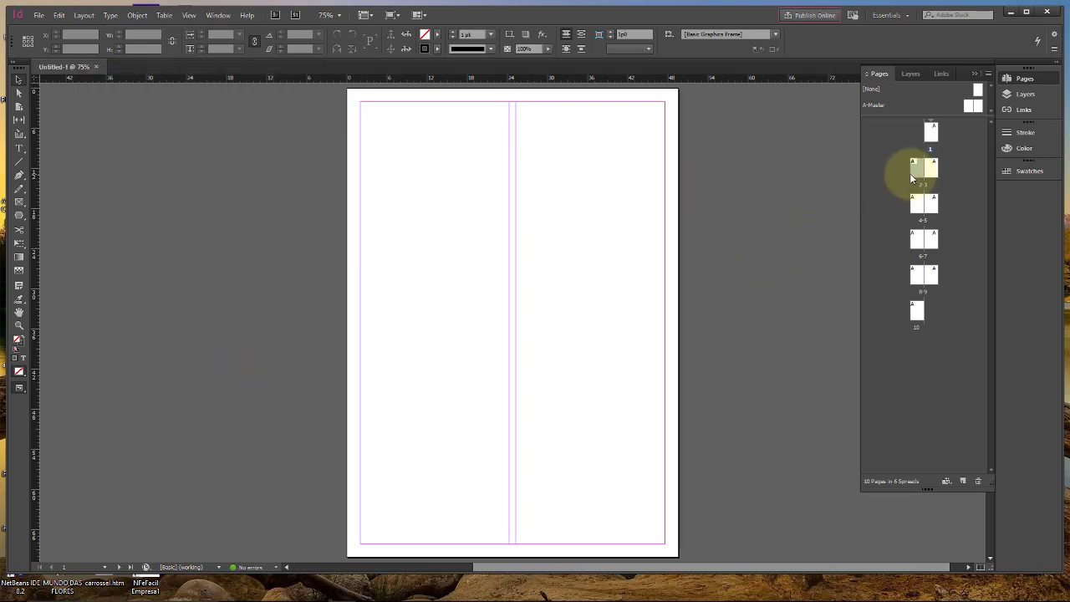
Go through the document's spreads from pages 2-3 to page 10 to examine their layout
double_click(916, 172)
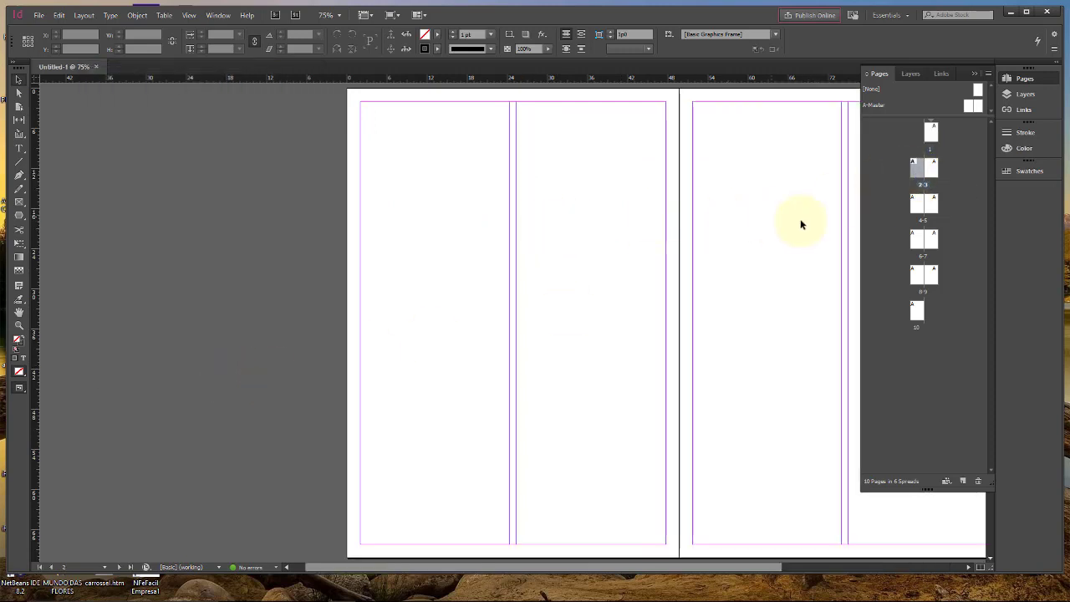
click(914, 207)
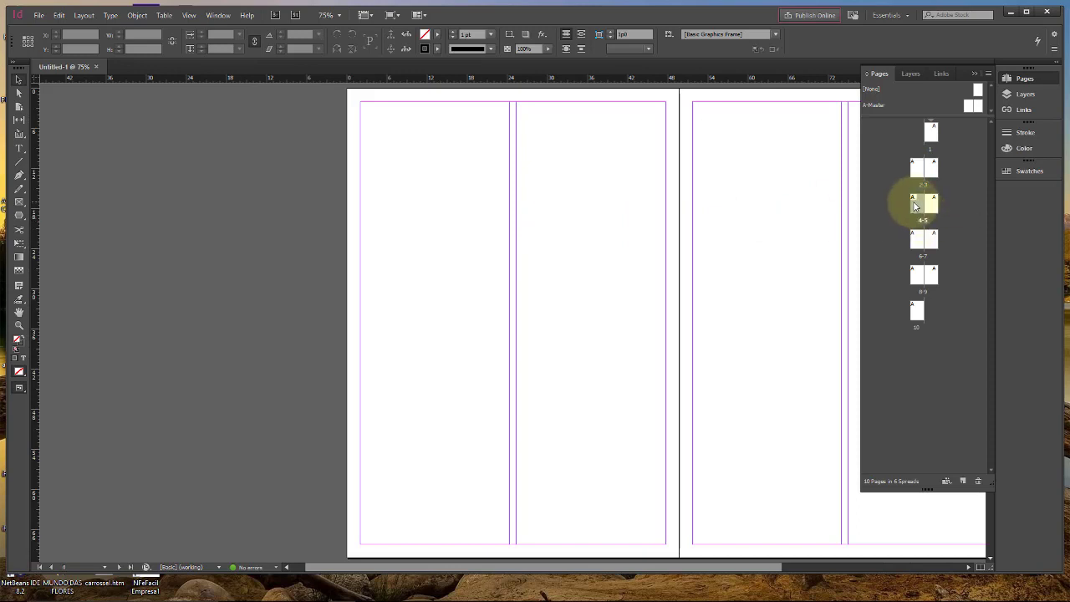
double_click(916, 240)
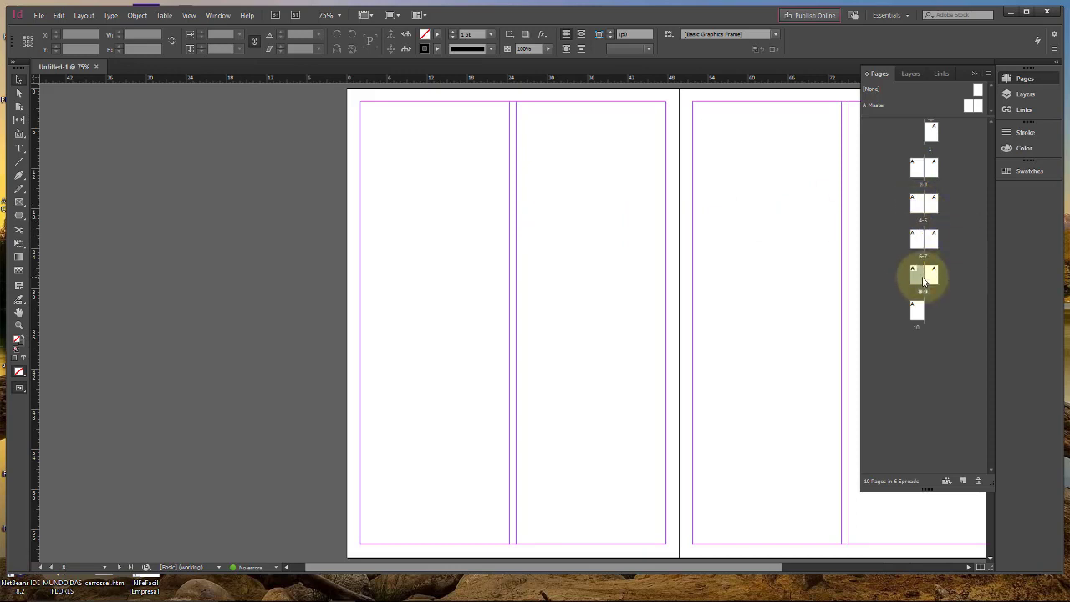
double_click(919, 311)
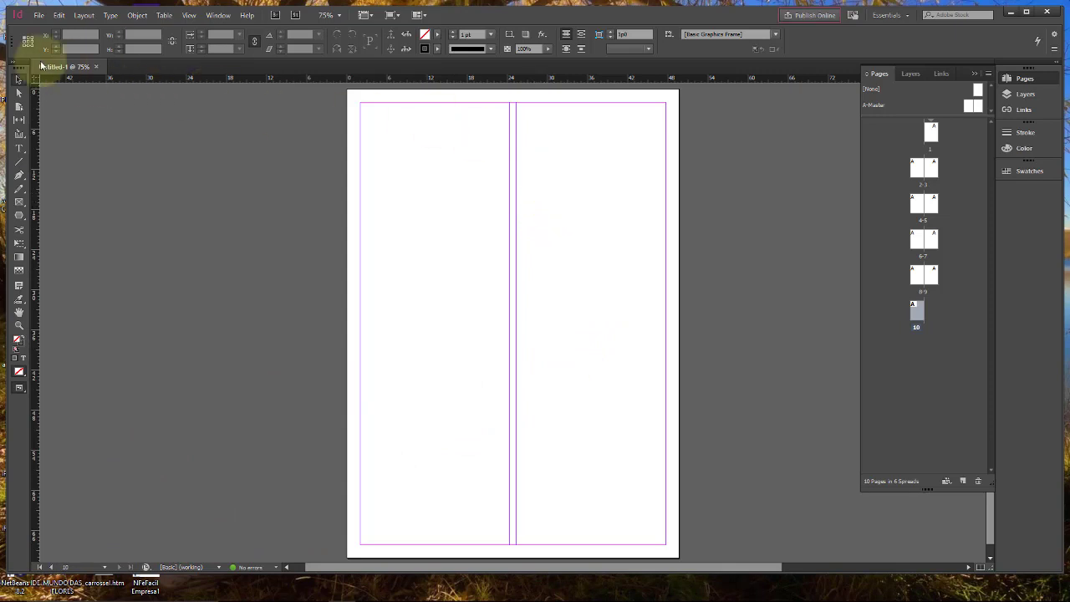
Start another new document and switch its intent to Web
click(39, 15)
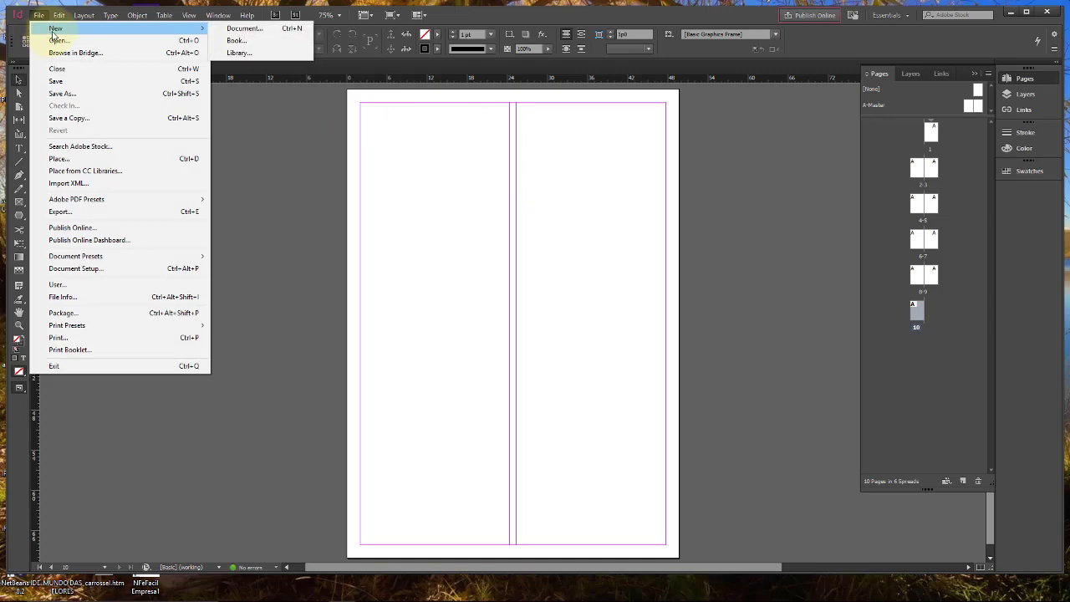
click(59, 15)
click(57, 15)
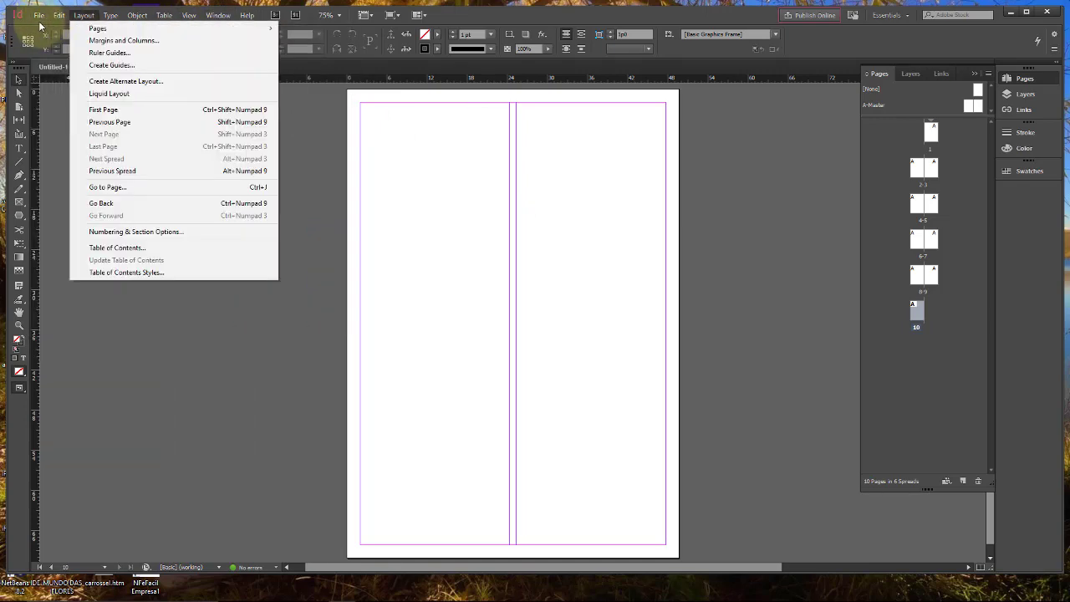
mouse_move(100, 28)
click(244, 29)
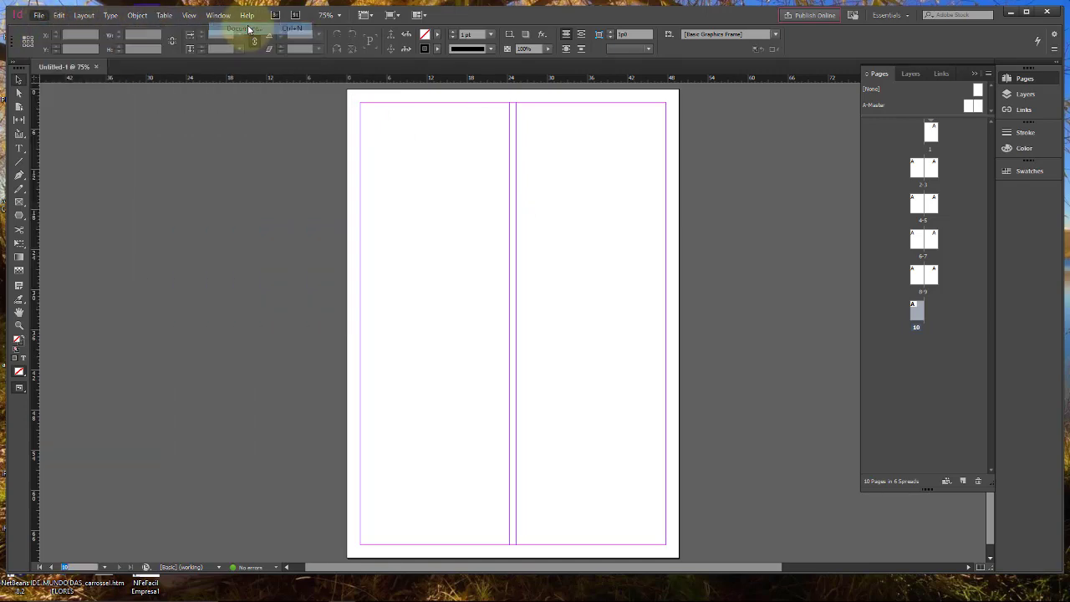
click(197, 109)
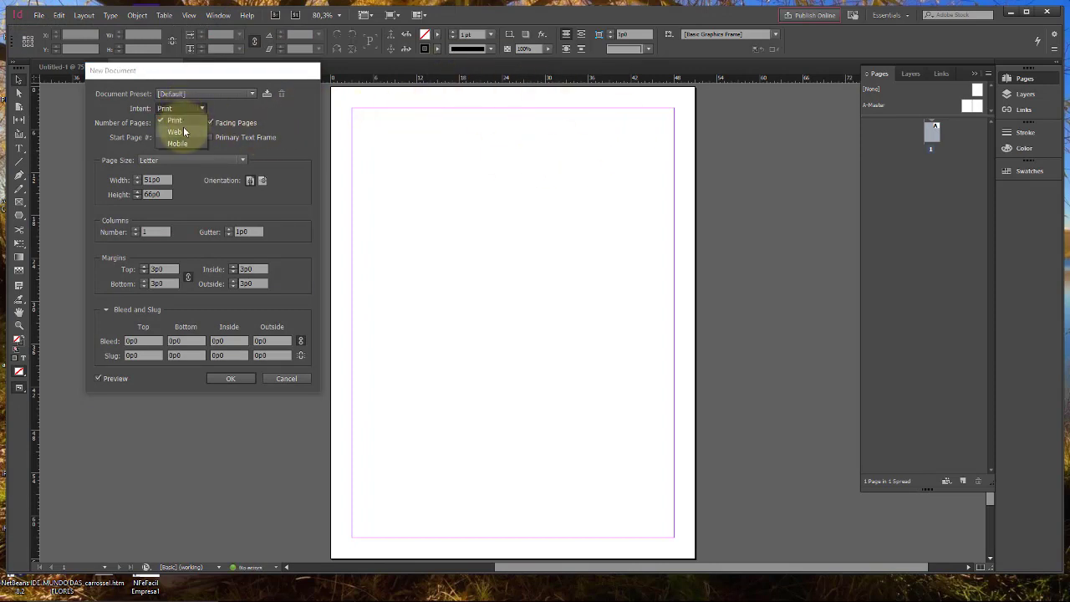
click(175, 131)
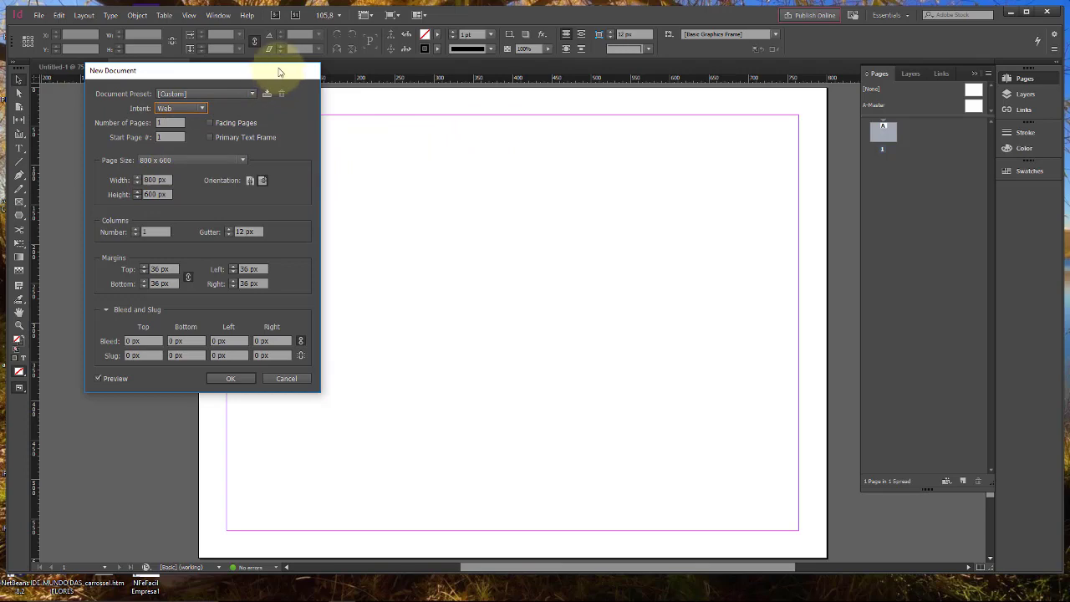
drag(280, 72, 278, 138)
Look through the web page sizes and the column gutter setting, and cancel the new document
click(234, 226)
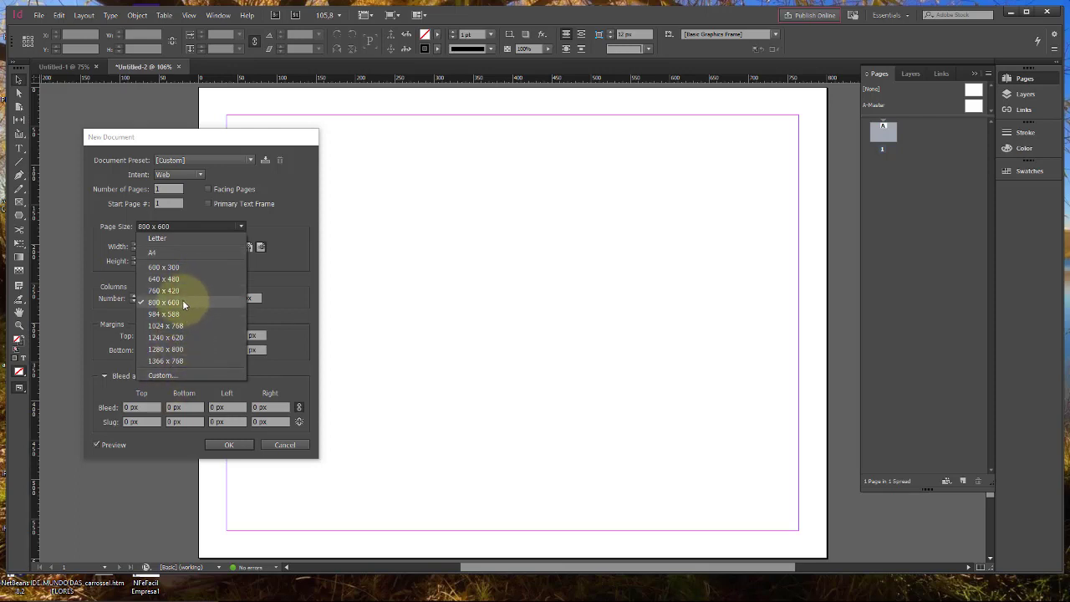
click(263, 143)
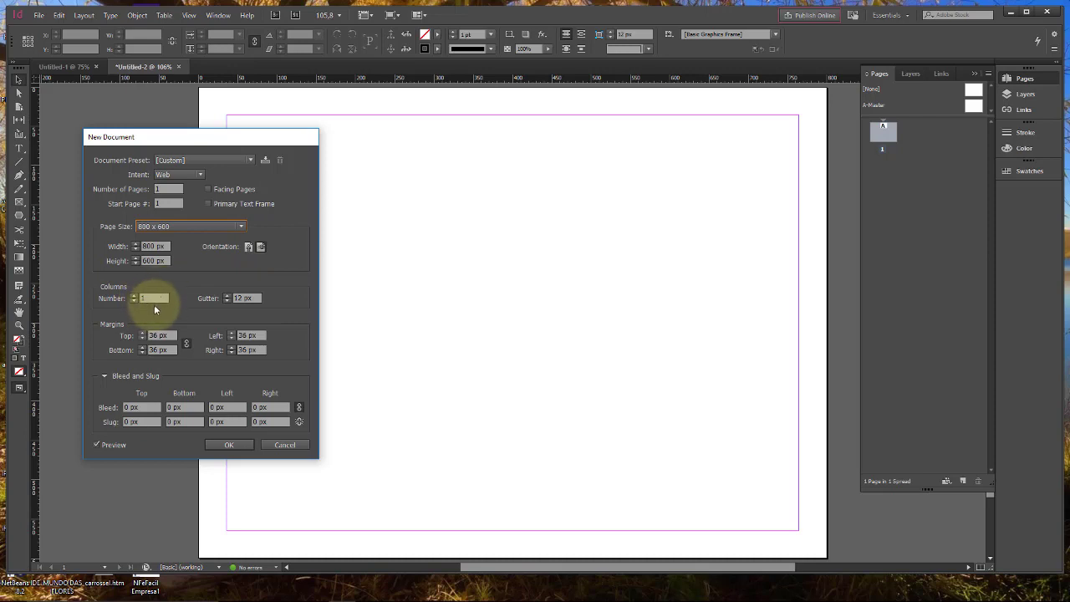
click(239, 298)
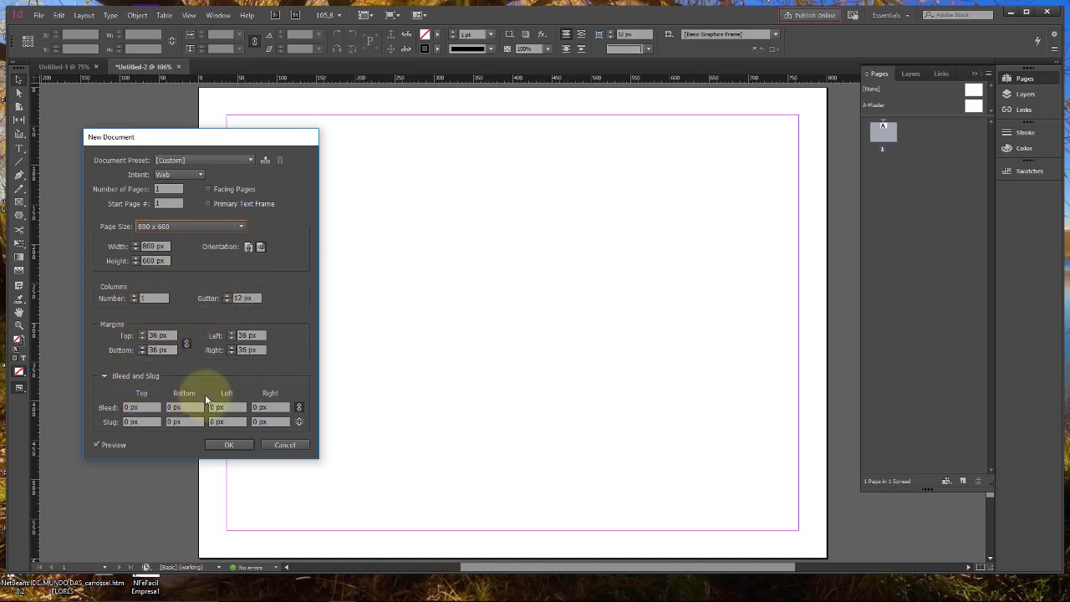
click(278, 444)
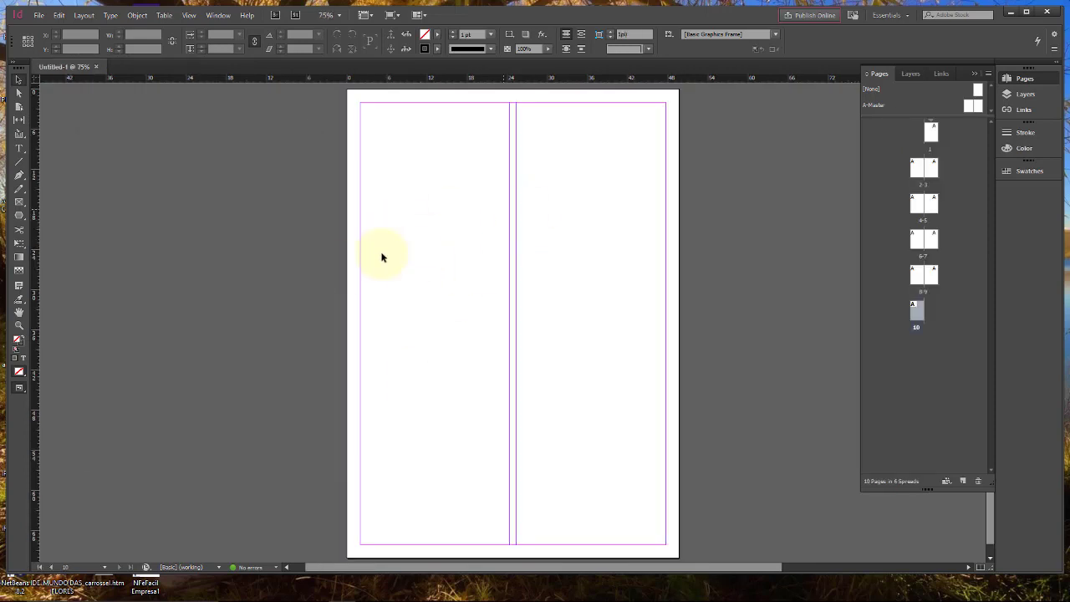